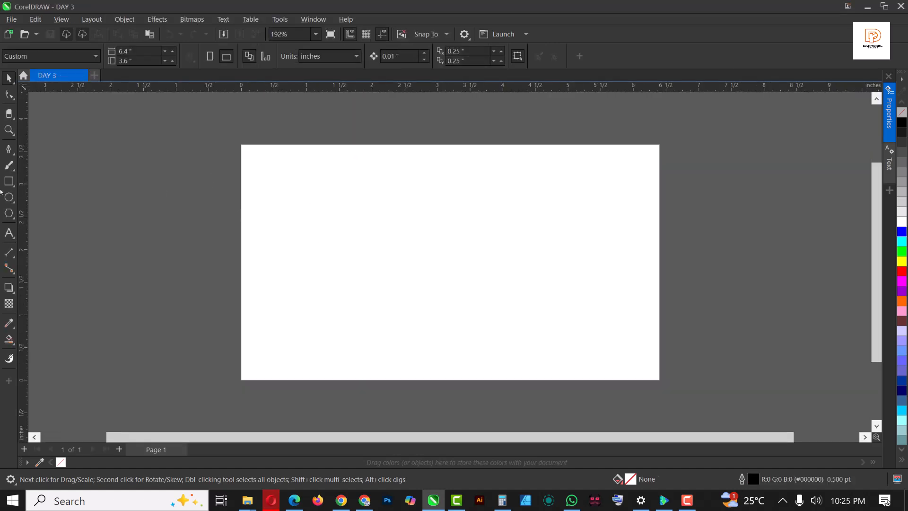
# Create a page-sized rectangle, set its outline width to None, and lock it in place
pyautogui.doubleClick(9, 181)
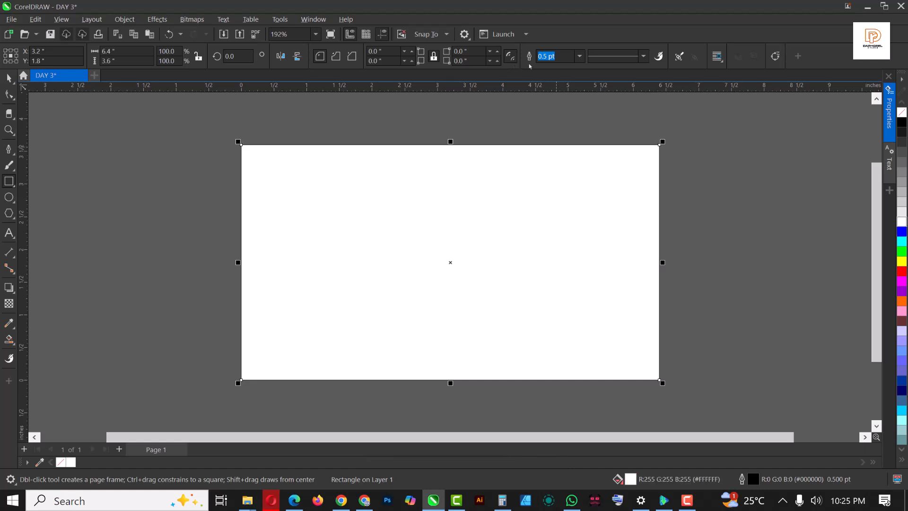
pyautogui.click(579, 56)
pyautogui.click(554, 69)
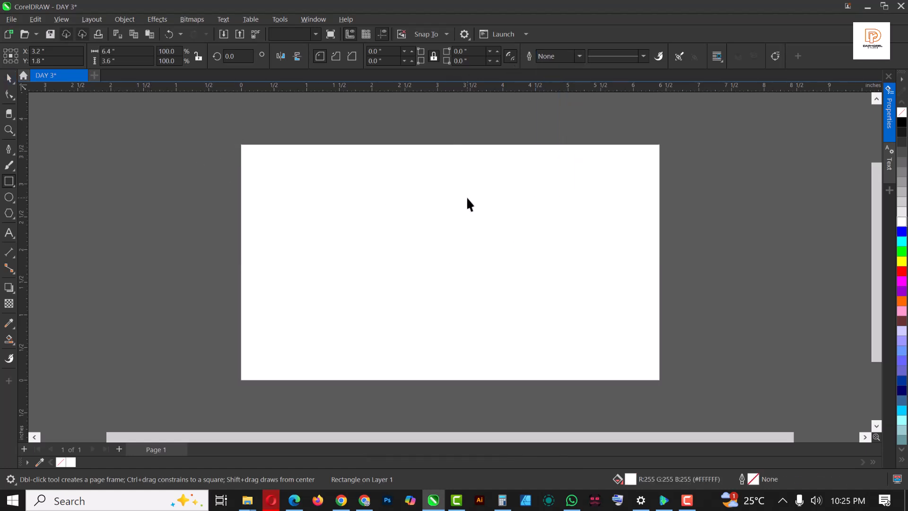
pyautogui.rightClick(506, 209)
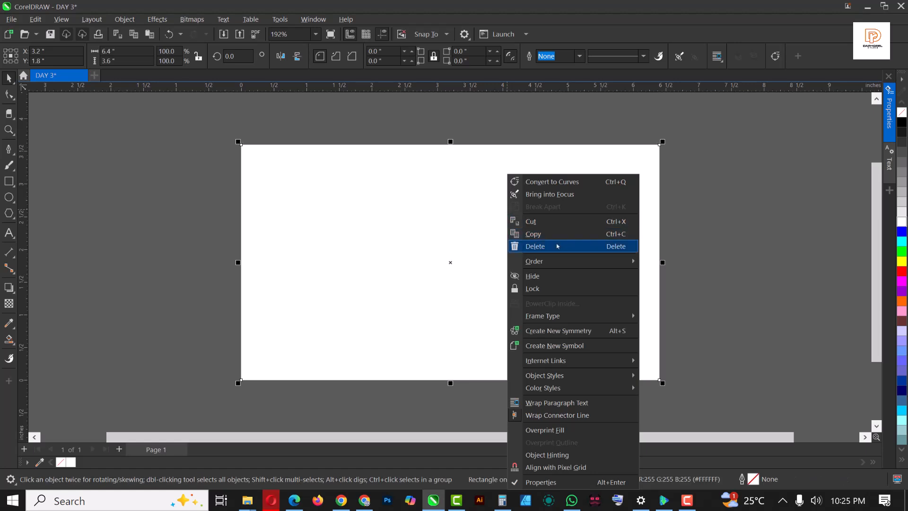
pyautogui.click(548, 289)
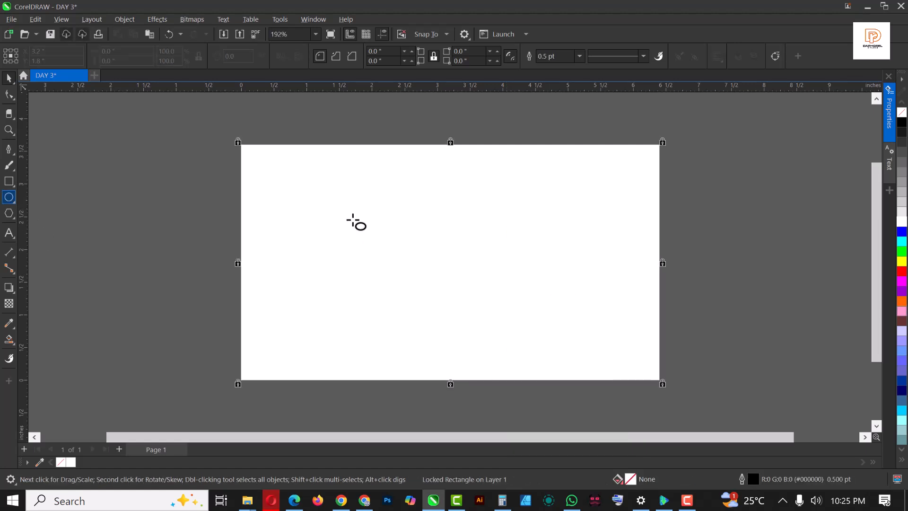
# Draw a circle about 1.87 inches in diameter and centre it on the page
pyautogui.moveTo(356, 218); pyautogui.dragTo(477, 301)
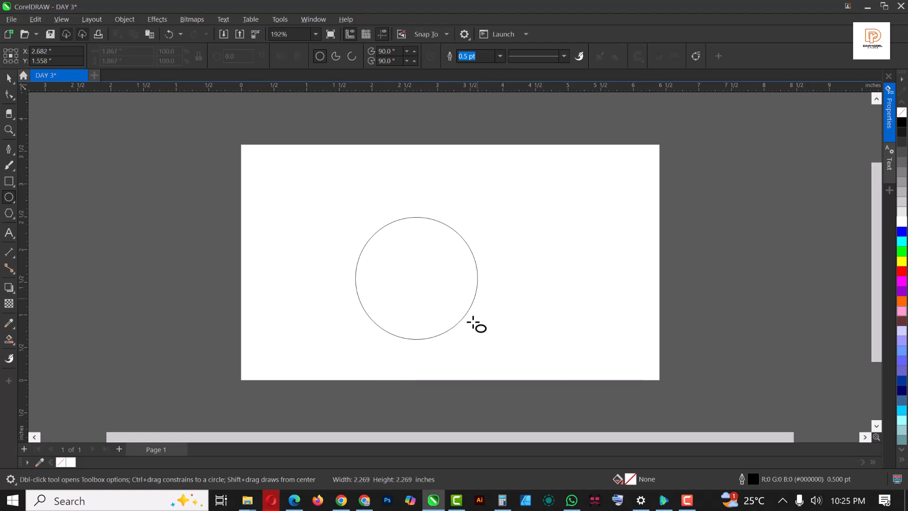
pyautogui.press('p')
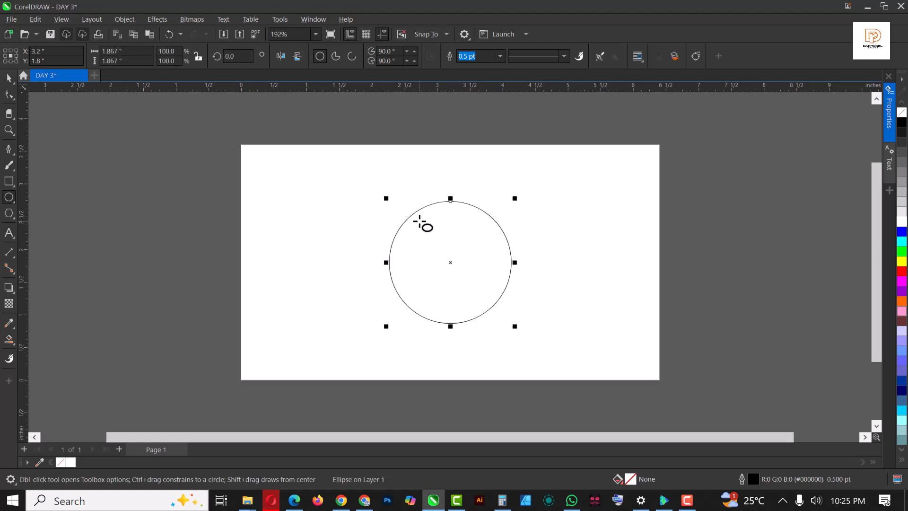
pyautogui.press('space')
# Add a smaller concentric copy of the circle inside it, about 1.13 inches in diameter
pyautogui.click(435, 234)
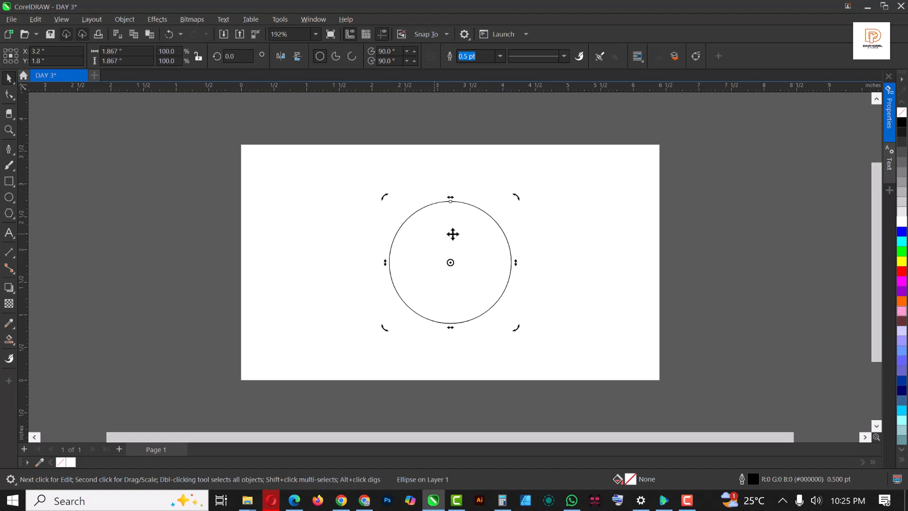
pyautogui.moveTo(452, 233); pyautogui.dragTo(533, 288)
pyautogui.hotkey('ctrl', 'z')
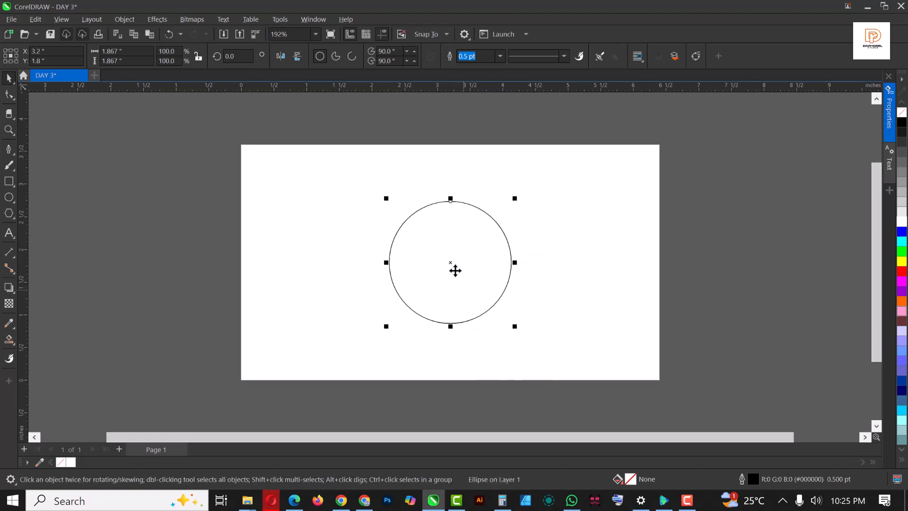
pyautogui.moveTo(516, 197); pyautogui.dragTo(492, 215)
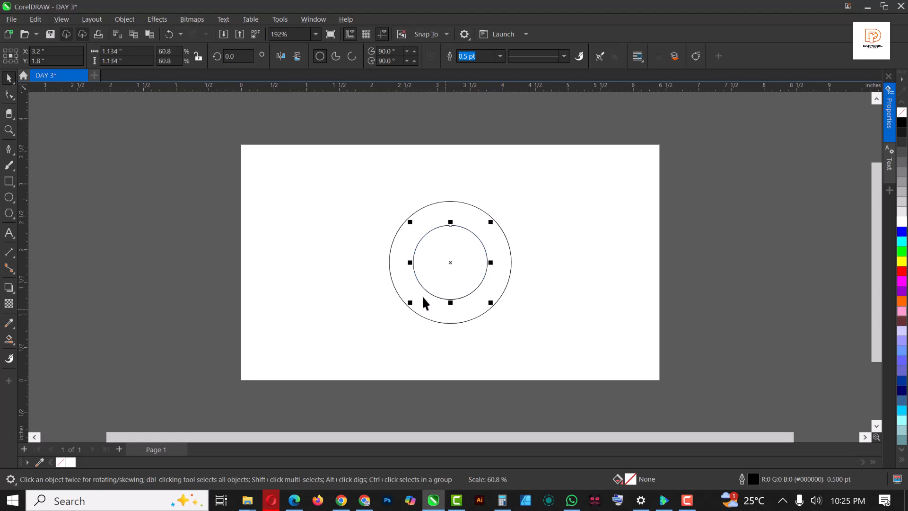
# Draw a horizontal Pen line about 3.48 inches long across the outer circle's top and copy it down near the inner circle's top
pyautogui.scroll(1, 421, 293)
pyautogui.scroll(-1, 440, 189)
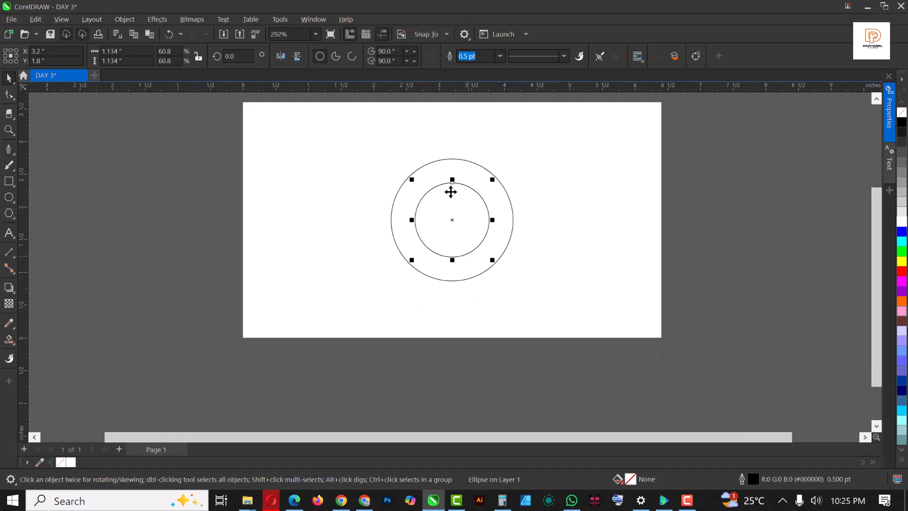
pyautogui.scroll(2, 450, 192)
pyautogui.scroll(-1, 462, 193)
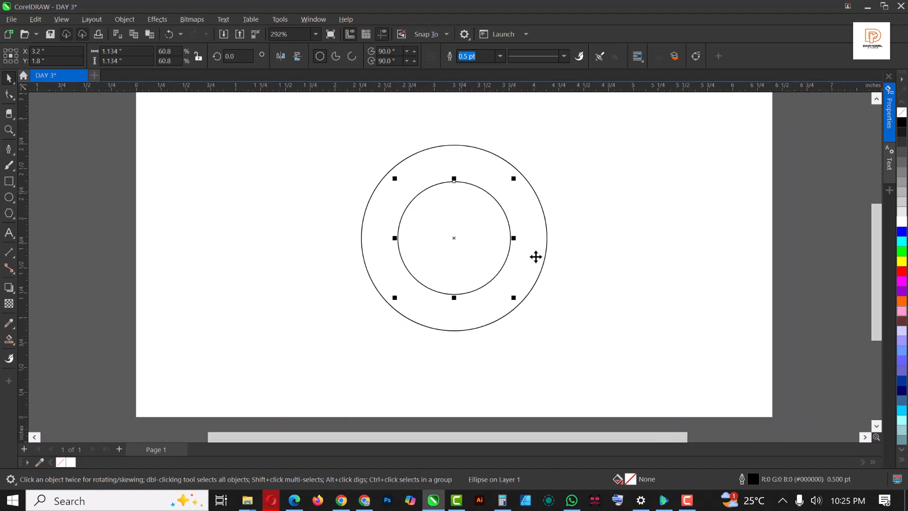
pyautogui.click(8, 150)
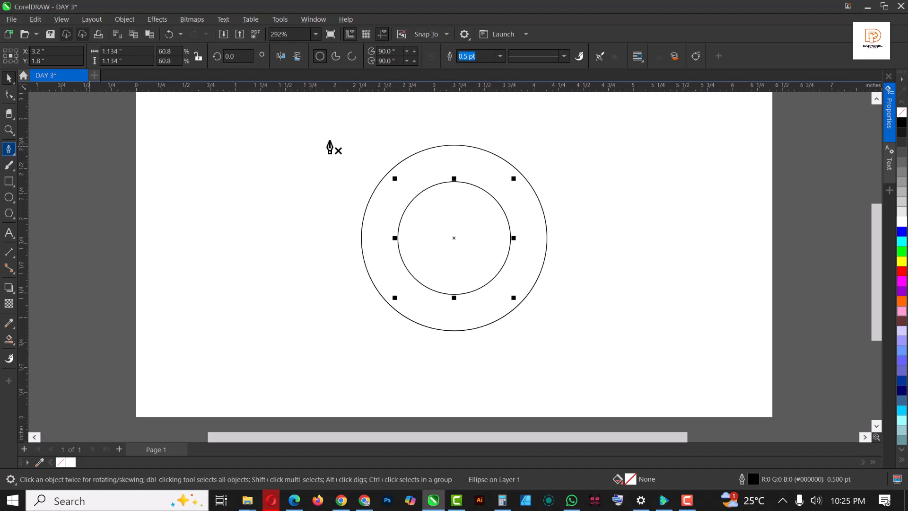
pyautogui.click(273, 145)
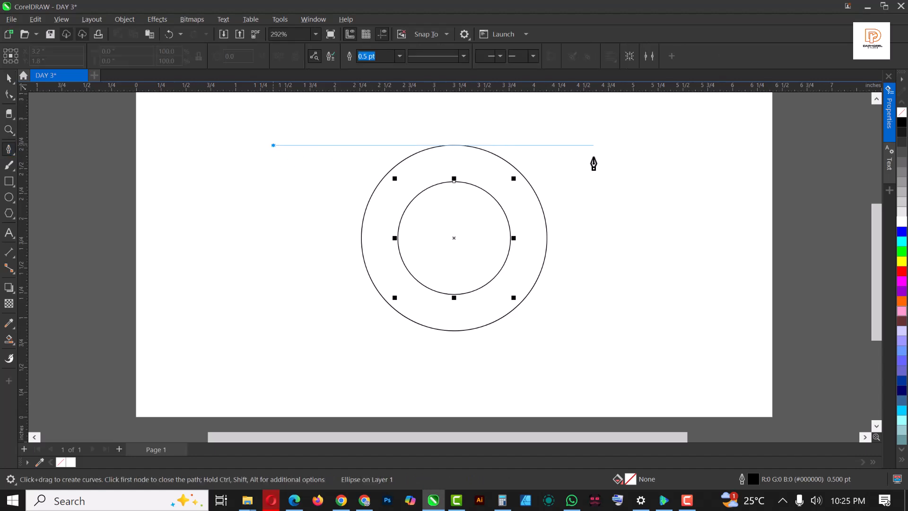
pyautogui.doubleClick(619, 170)
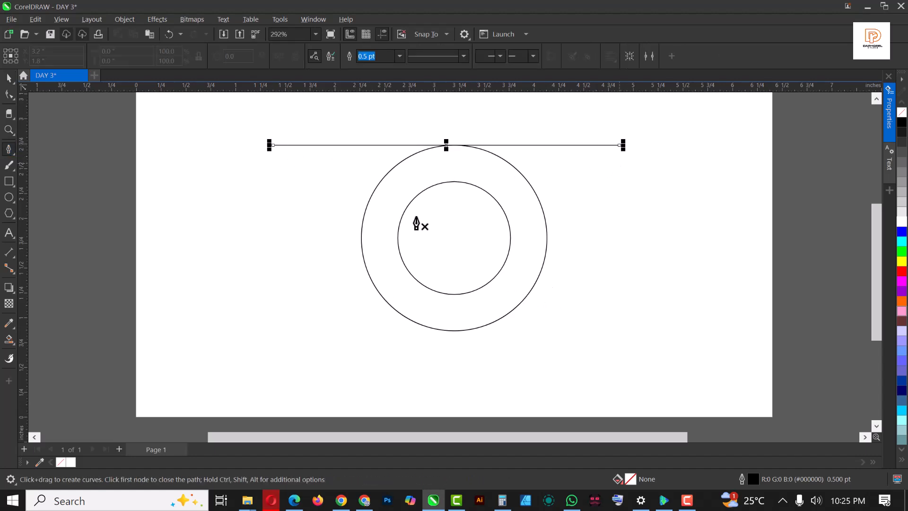
pyautogui.press('space')
pyautogui.moveTo(446, 145); pyautogui.dragTo(453, 186)
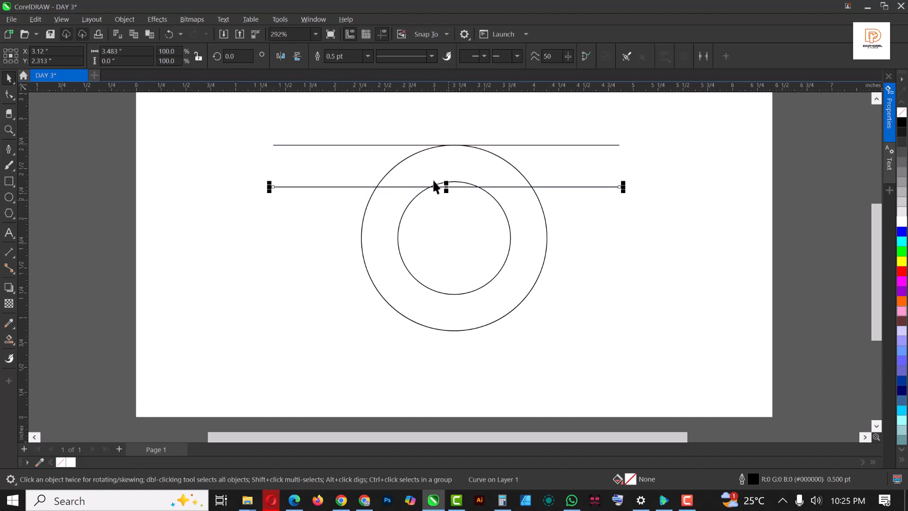
# Draw a vertical Pen line about 2.49 inches long through the circles' centre and place a copy just right of the outer circle
pyautogui.press('space')
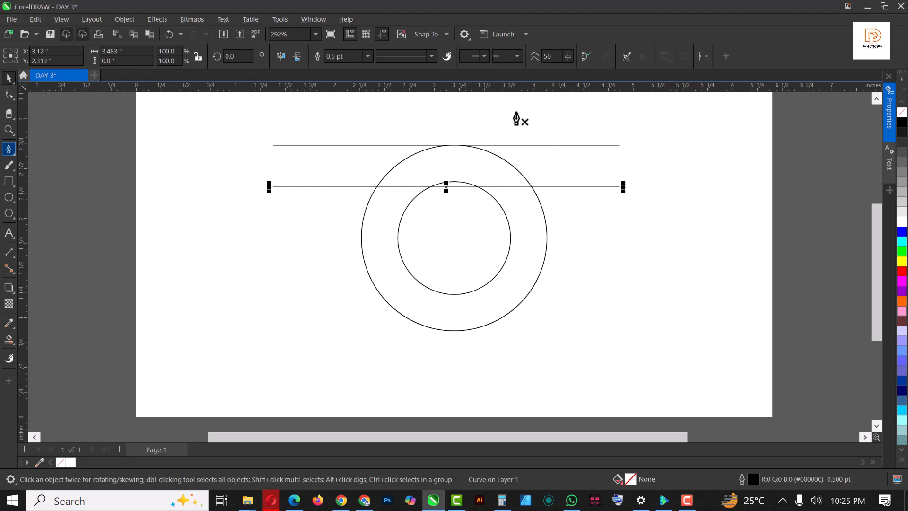
pyautogui.click(453, 123)
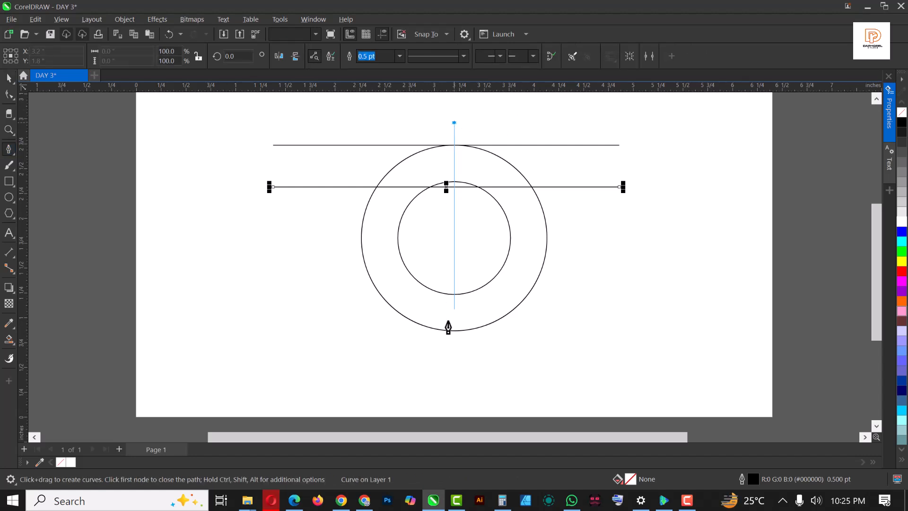
pyautogui.doubleClick(453, 371)
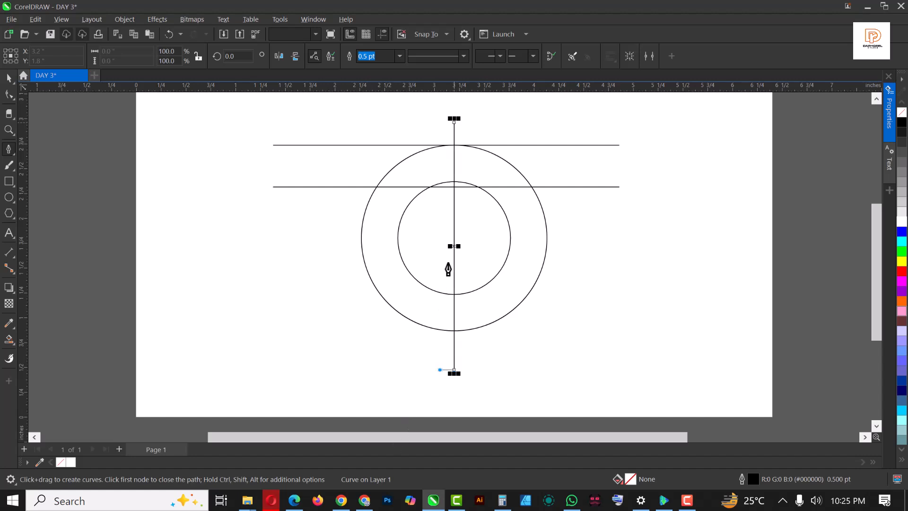
pyautogui.press('space')
pyautogui.moveTo(451, 246); pyautogui.dragTo(559, 246)
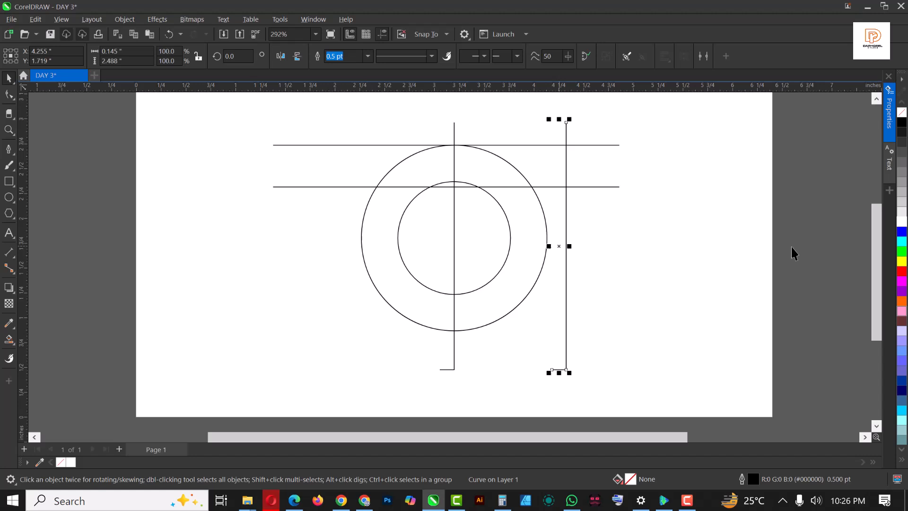
pyautogui.click(797, 162)
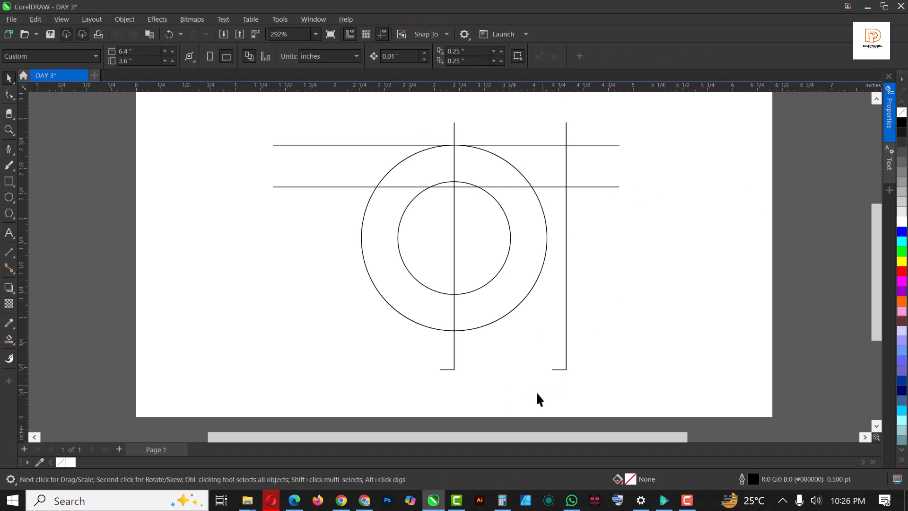
# Delete the stray end nodes at the lower ends of both vertical lines so the short horizontal segments are removed
pyautogui.click(449, 370)
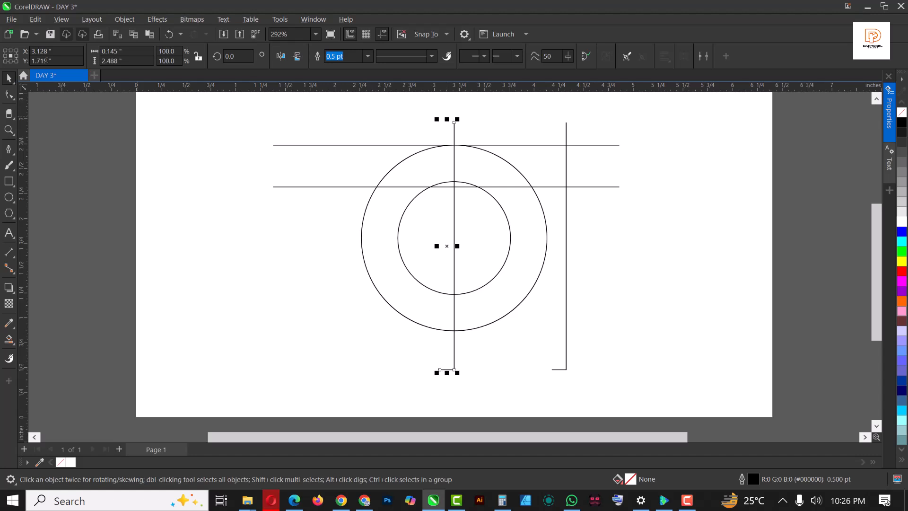
pyautogui.click(8, 95)
pyautogui.scroll(2, 453, 380)
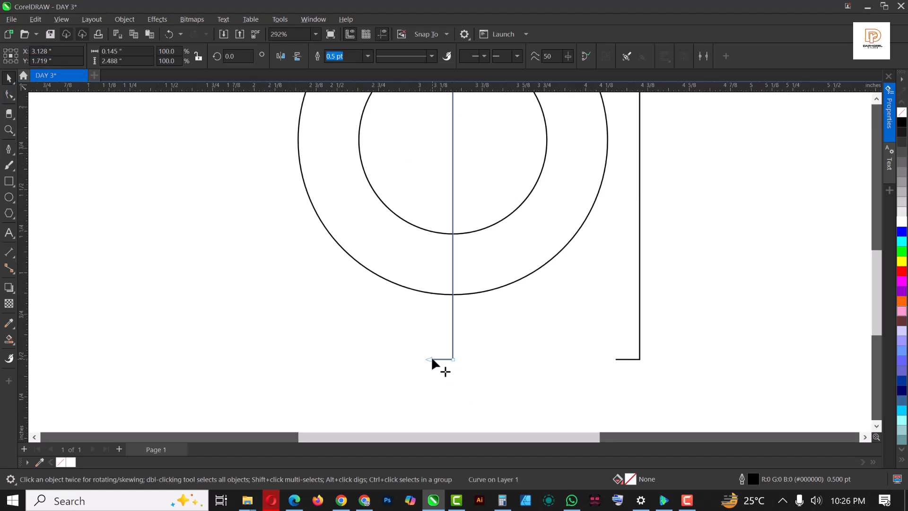
pyautogui.click(430, 359)
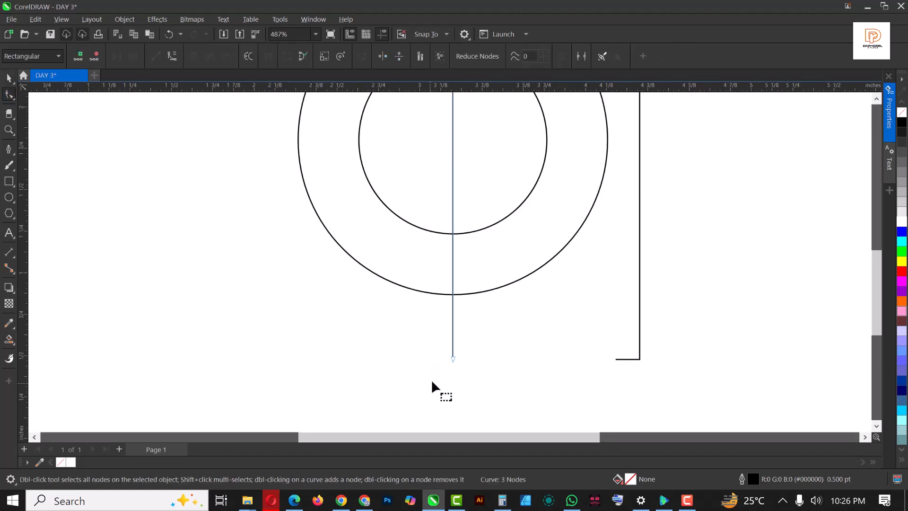
pyautogui.click(628, 359)
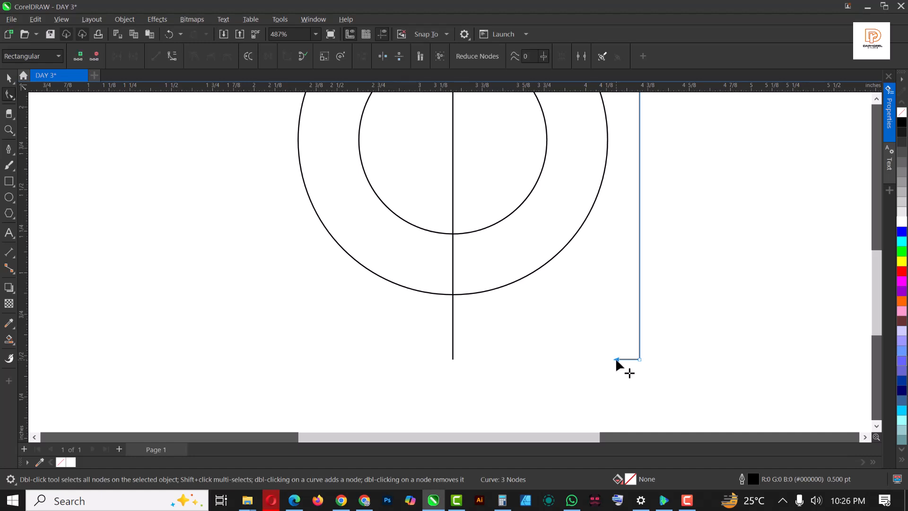
pyautogui.doubleClick(615, 359)
pyautogui.scroll(-3, 465, 232)
pyautogui.scroll(2, 465, 199)
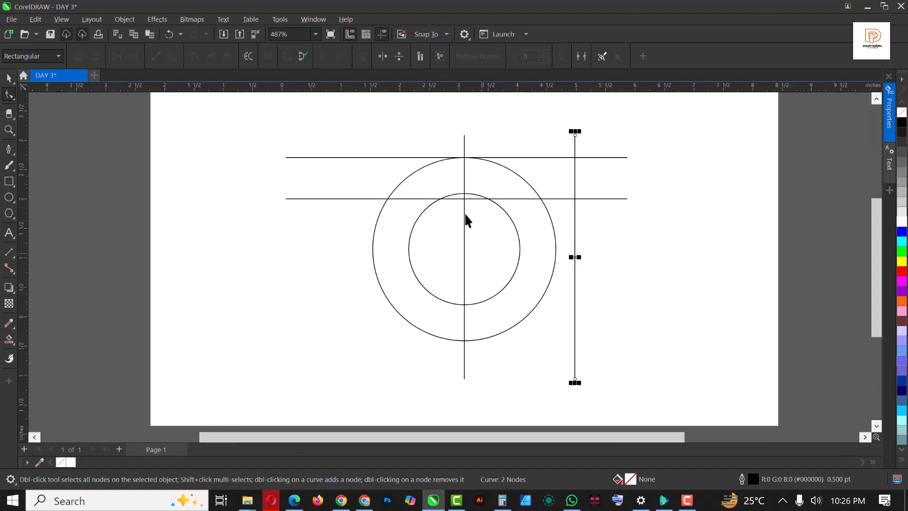
# Select both circles and all four lines and set their outline width to 1.0 pt
pyautogui.press('space')
pyautogui.scroll(-1, 472, 206)
pyautogui.moveTo(761, 120); pyautogui.dragTo(273, 306)
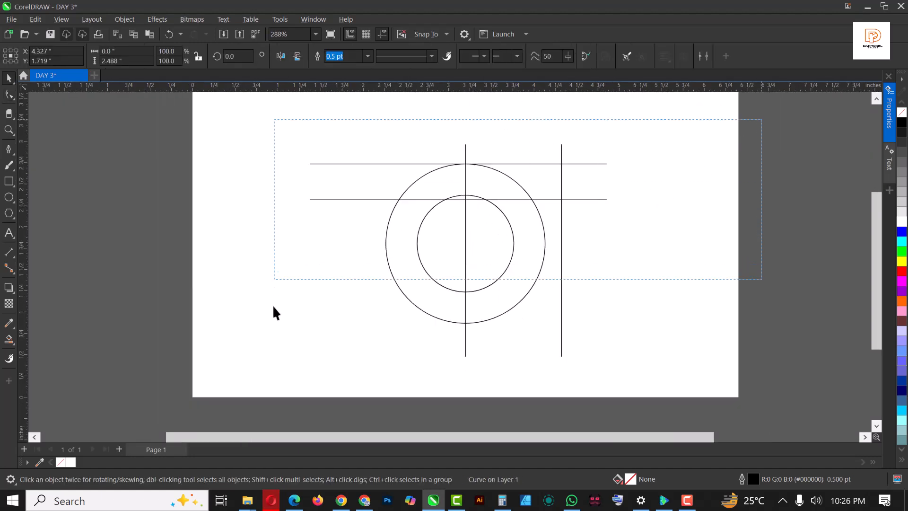
pyautogui.moveTo(261, 268); pyautogui.dragTo(253, 372)
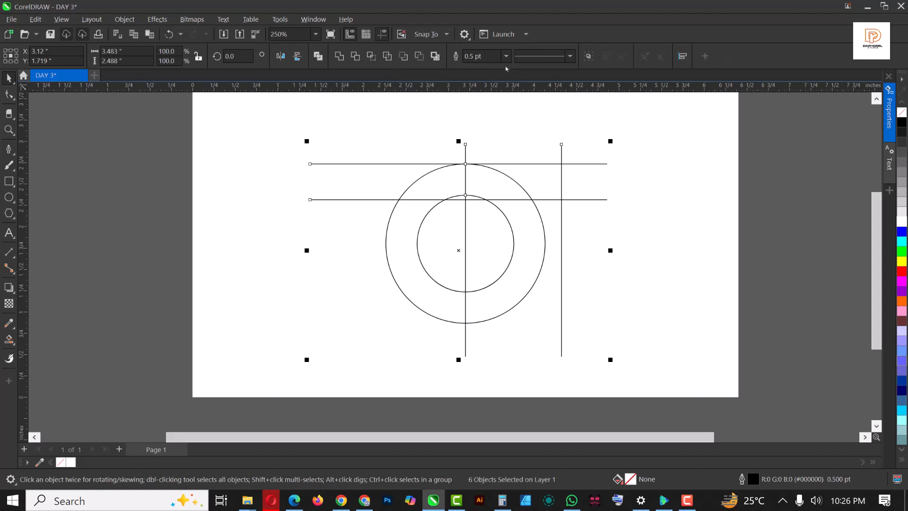
pyautogui.click(507, 57)
pyautogui.click(477, 103)
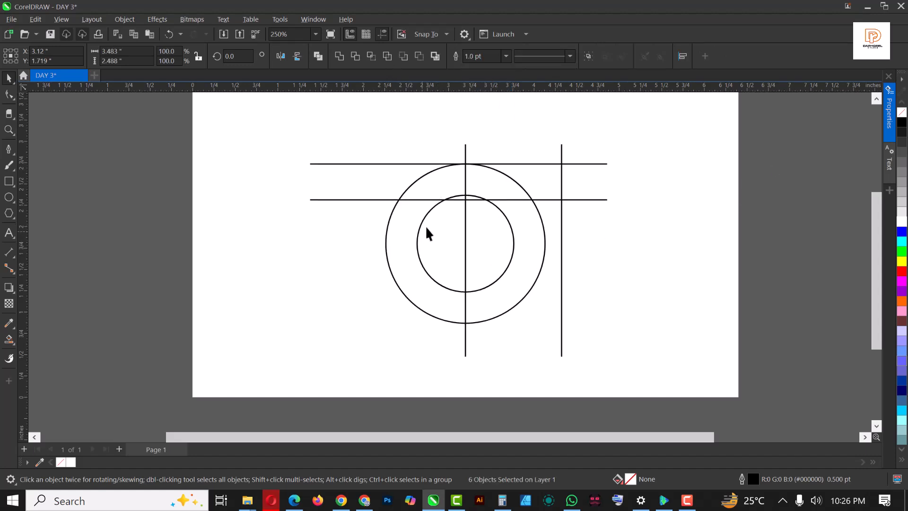
pyautogui.click(411, 243)
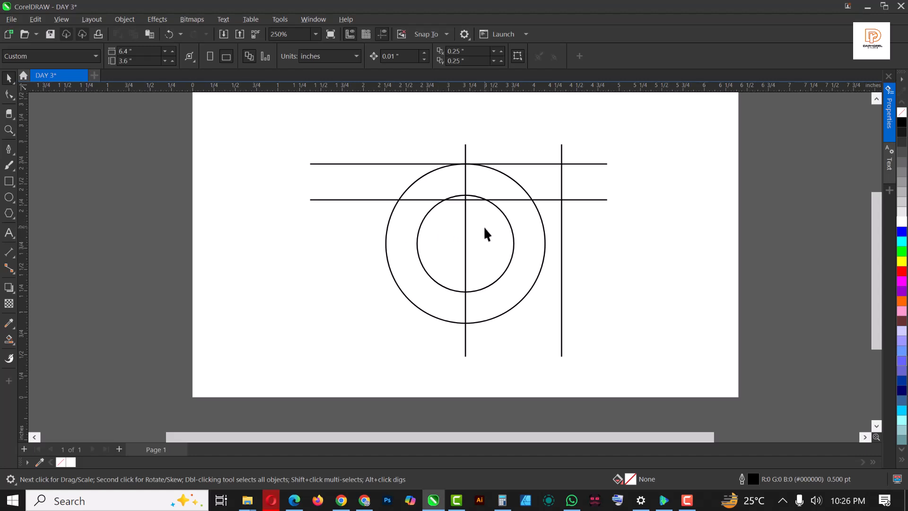
# Smart Fill all sections of the ring and the bar between the horizontal lines, from the centre line to the outer vertical line
pyautogui.click(9, 252)
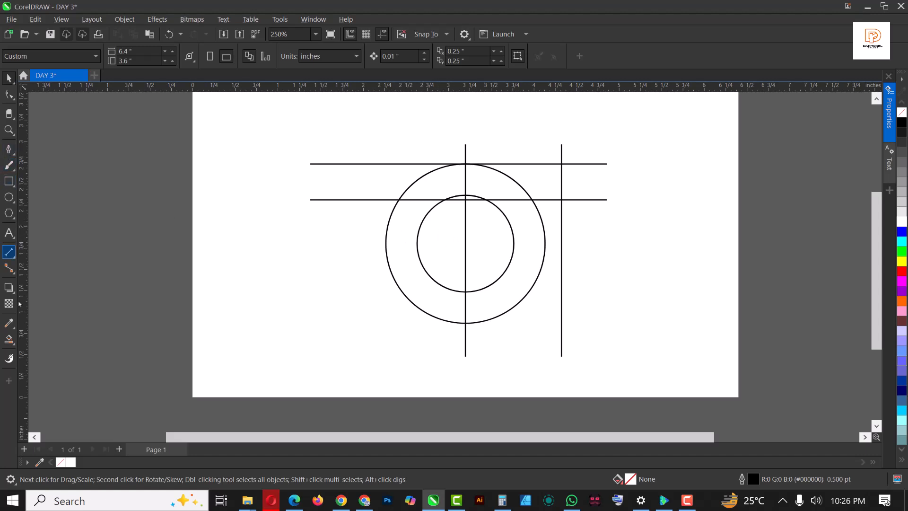
pyautogui.click(9, 339)
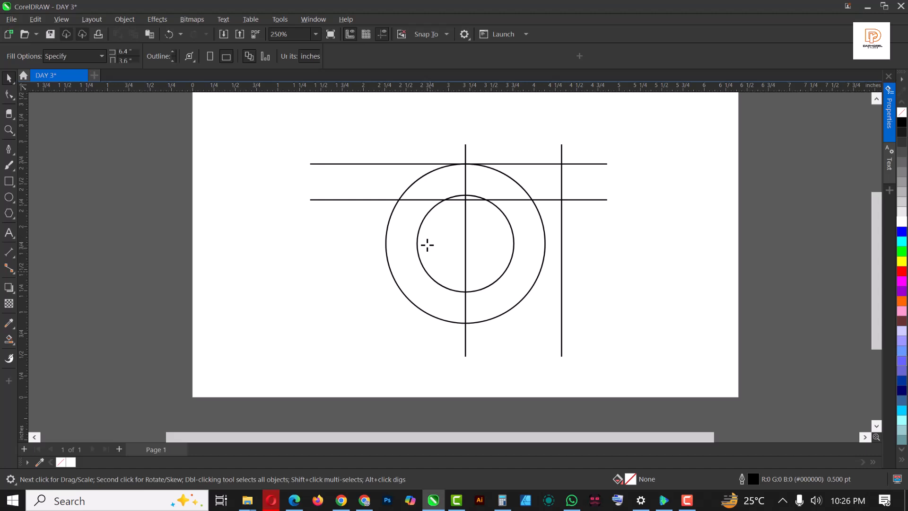
pyautogui.click(491, 181)
pyautogui.click(433, 186)
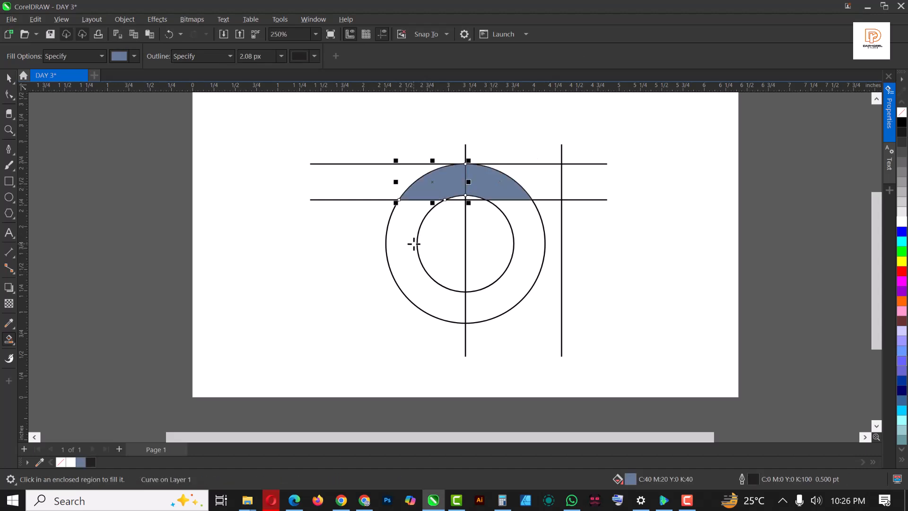
pyautogui.click(422, 288)
pyautogui.click(515, 258)
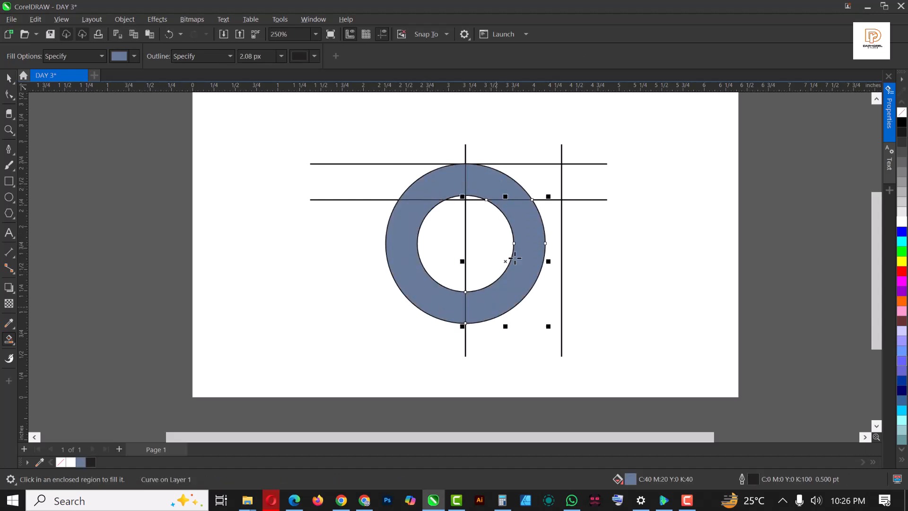
pyautogui.click(548, 178)
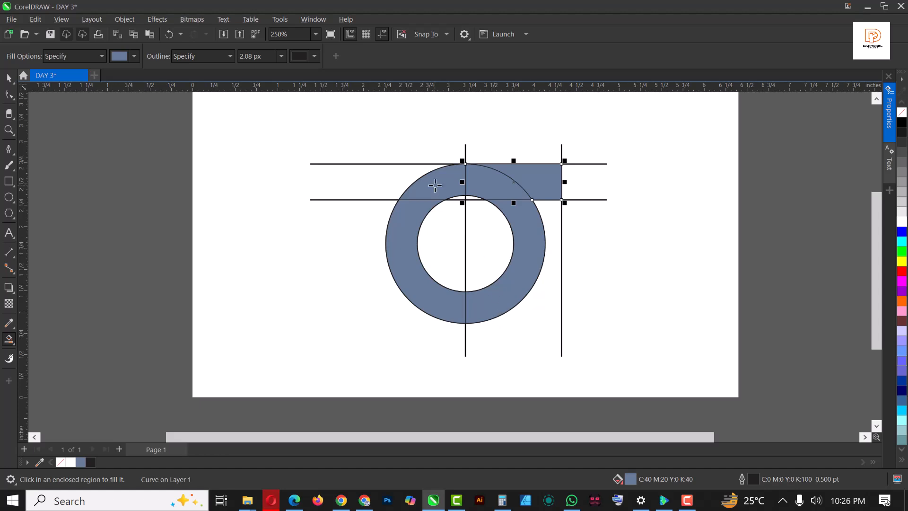
pyautogui.scroll(-2, 466, 208)
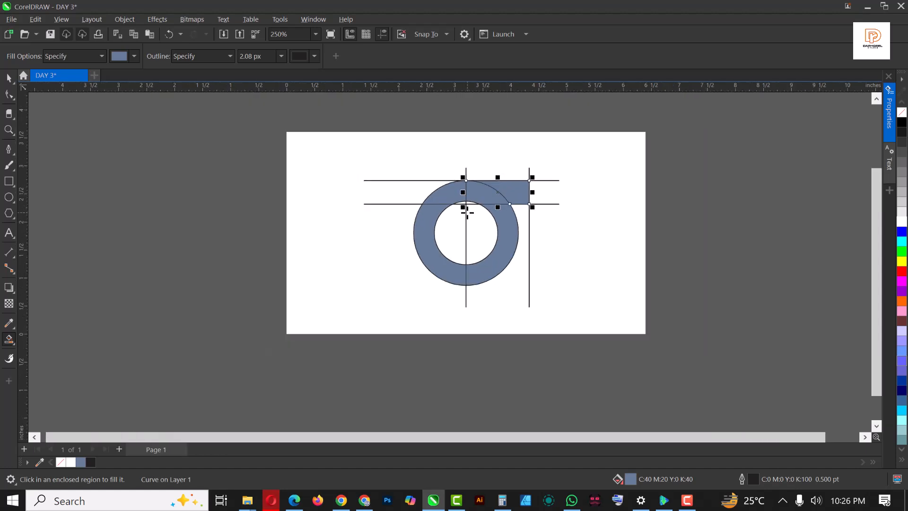
# Weld the filled ring and bar sections into one shape and move it off the page, just beyond its right edge
pyautogui.scroll(2, 470, 218)
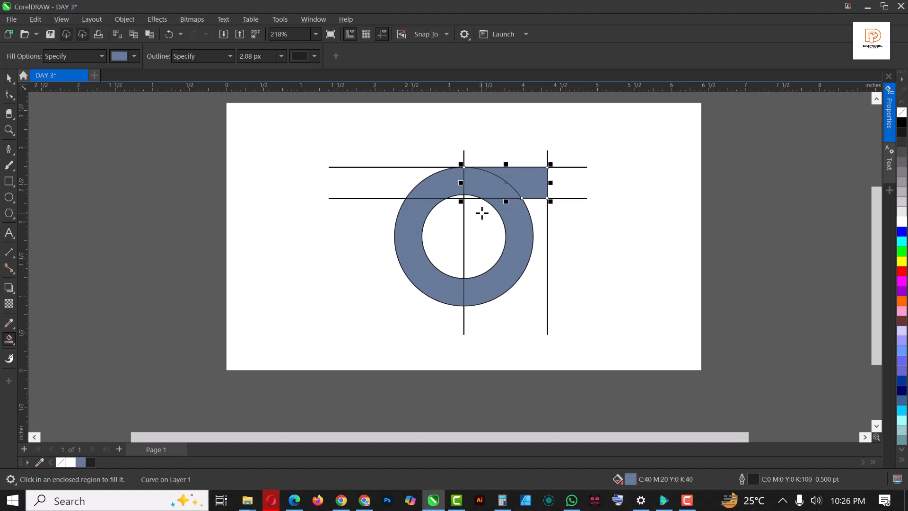
pyautogui.press('space')
pyautogui.click(525, 178)
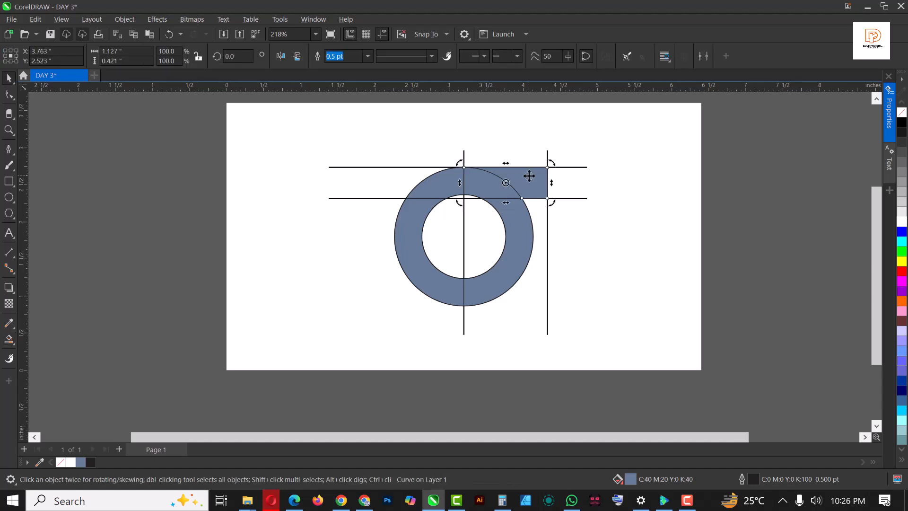
pyautogui.click(476, 188)
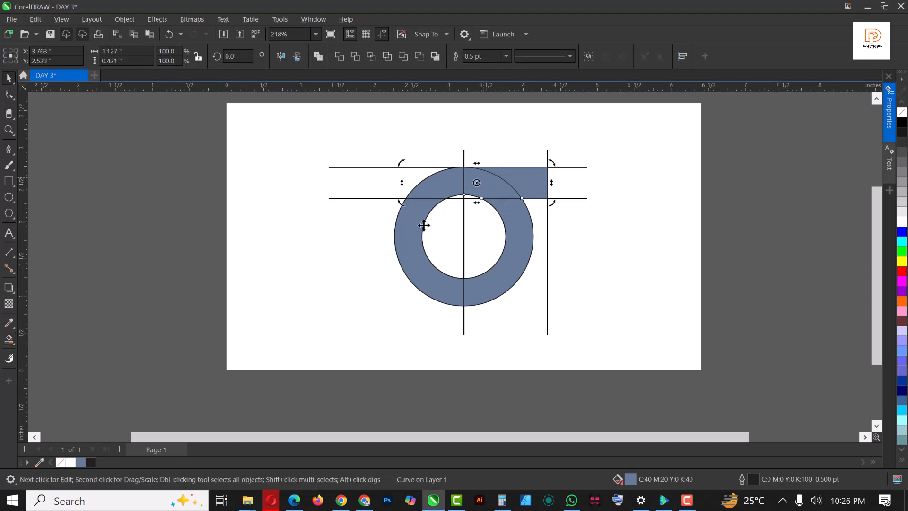
pyautogui.keyDown('shift'); pyautogui.click(490, 263); pyautogui.keyUp('shift')
pyautogui.click(338, 57)
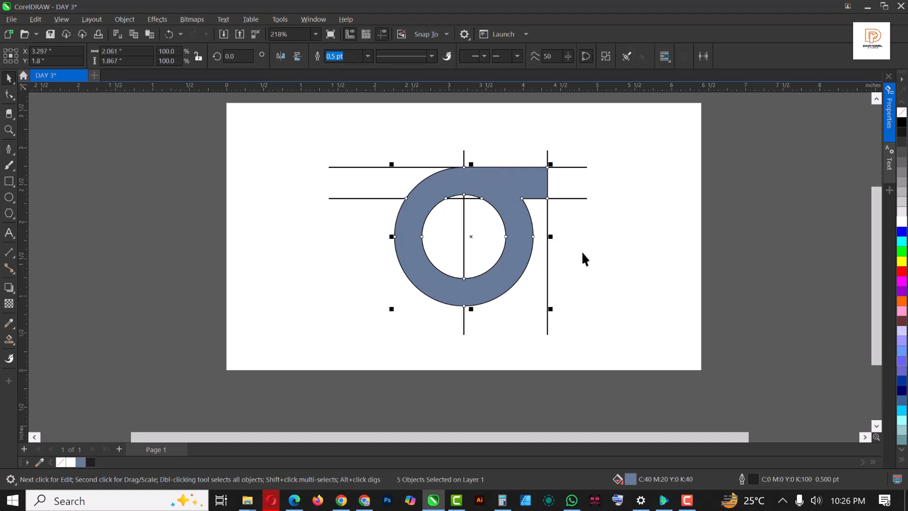
pyautogui.scroll(-1, 475, 183)
pyautogui.moveTo(477, 184); pyautogui.dragTo(704, 221)
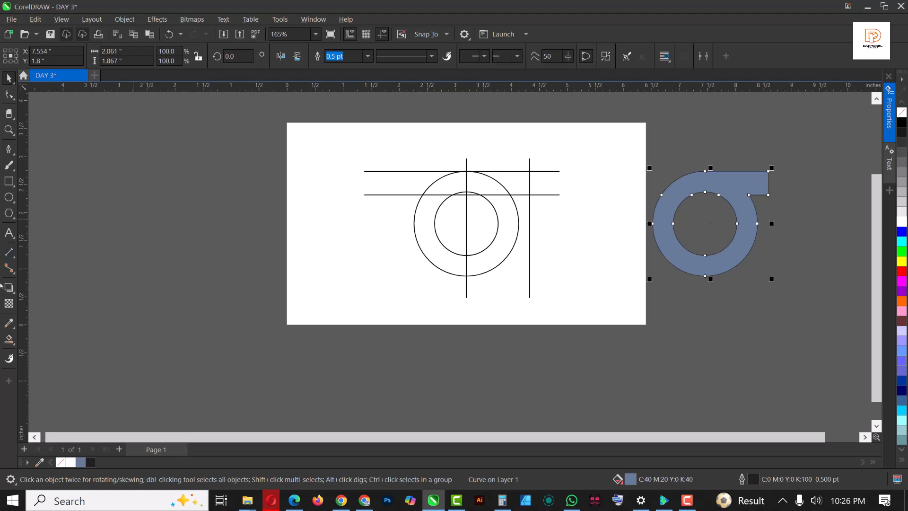
# Smart Fill the outer circle's upper-left section between the horizontal lines, enlarge it to about 1.13 by 0.61 inches, and place it below the welded shape
pyautogui.click(9, 342)
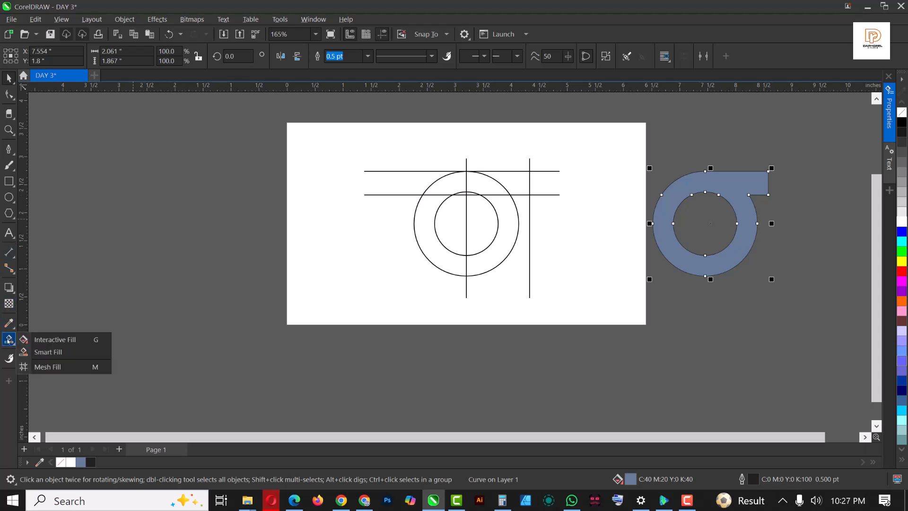
pyautogui.click(38, 352)
pyautogui.click(445, 187)
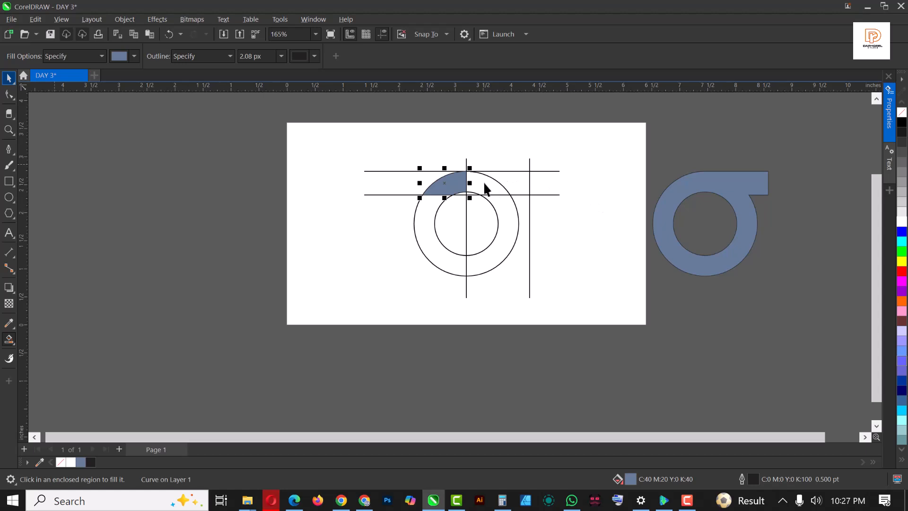
pyautogui.press('space')
pyautogui.moveTo(454, 185); pyautogui.dragTo(751, 325)
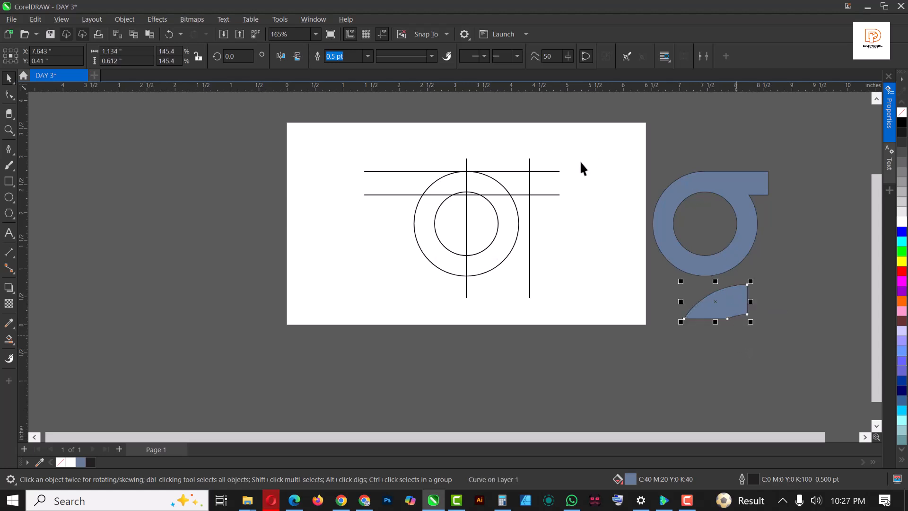
pyautogui.moveTo(734, 313)
pyautogui.mouseDown()
pyautogui.moveTo(731, 298)
pyautogui.moveTo(742, 303)
pyautogui.mouseUp()
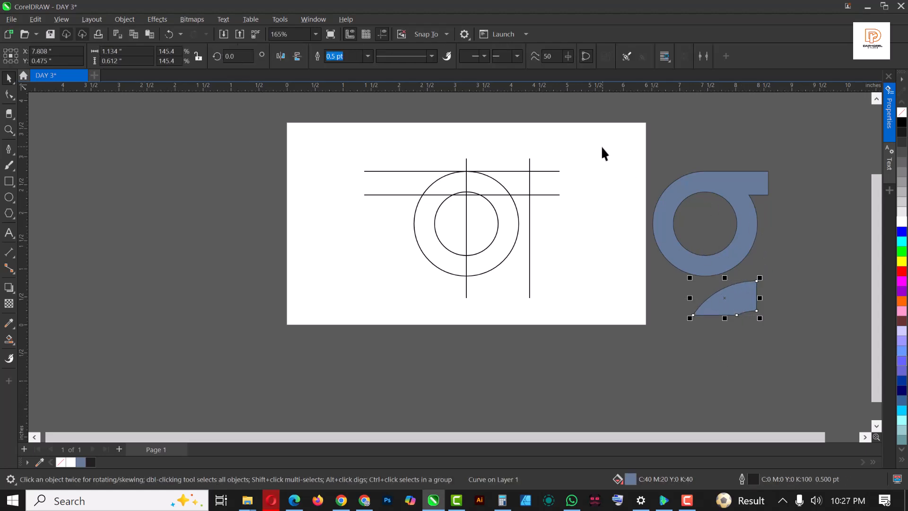
# Fill the welded shape and the small curved piece with black and set their outline to None
pyautogui.scroll(-1, 602, 147)
pyautogui.moveTo(815, 144); pyautogui.dragTo(637, 325)
pyautogui.click(903, 123)
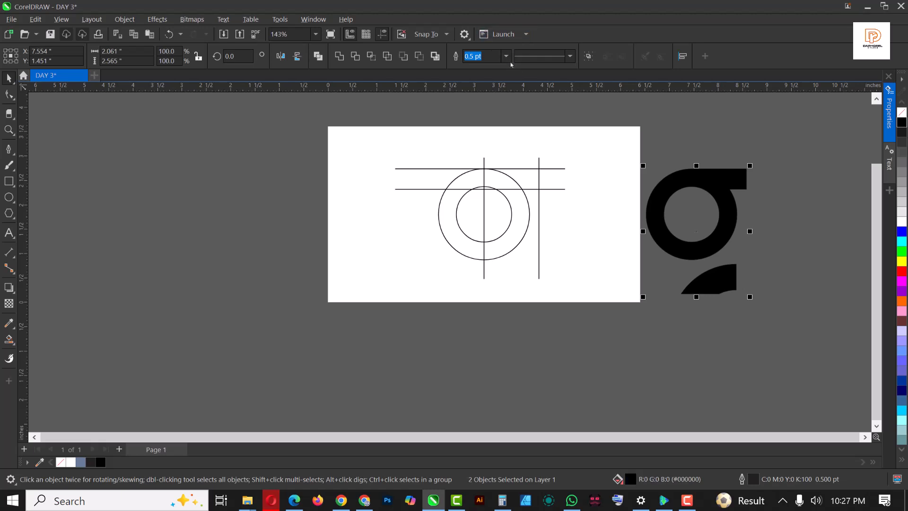
pyautogui.click(506, 57)
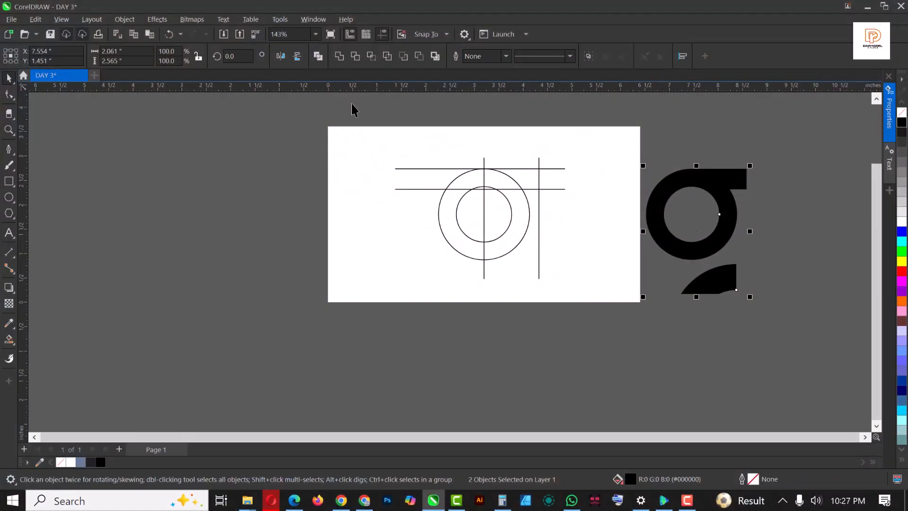
# Delete both construction circles and all four construction lines from the page
pyautogui.click(394, 160)
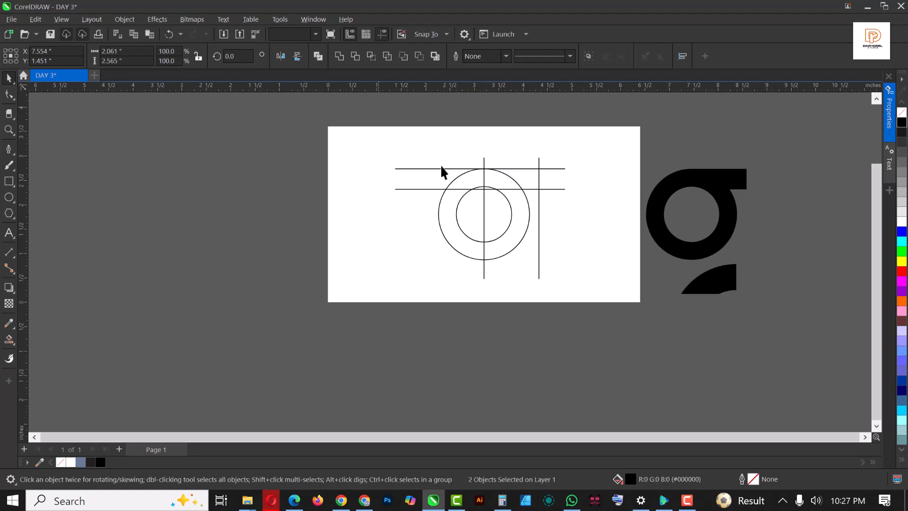
pyautogui.moveTo(568, 264); pyautogui.dragTo(367, 77)
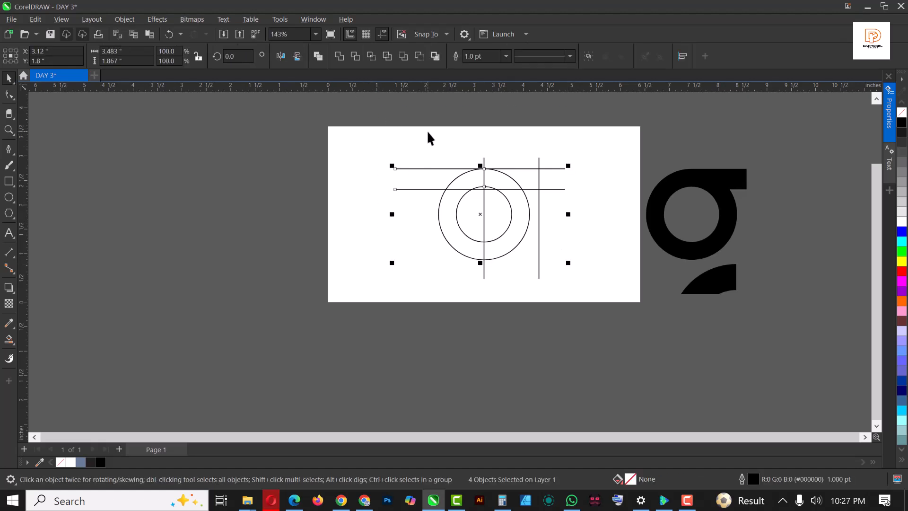
pyautogui.press('Delete')
pyautogui.moveTo(451, 127); pyautogui.dragTo(589, 316)
pyautogui.press('Delete')
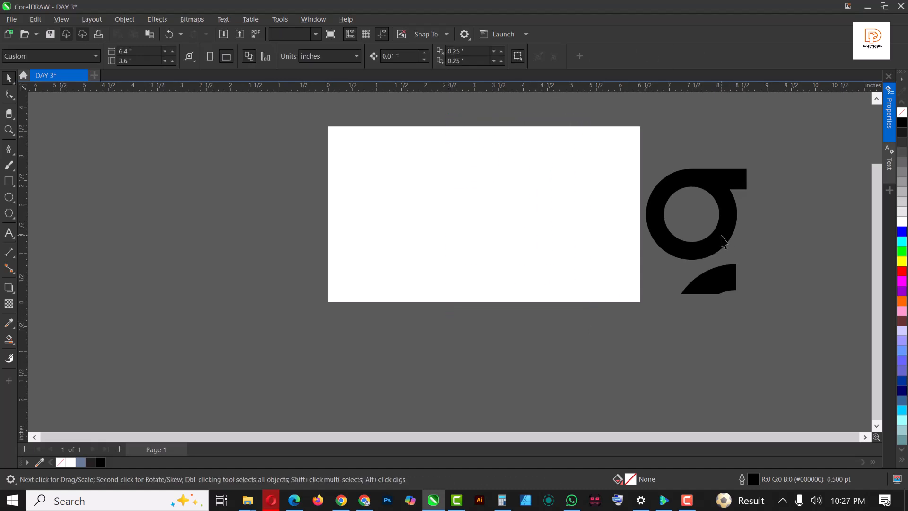
# Combine both black shapes, centre them on the page, reduce them to about 0.9 by 1.12 inches, and shift them slightly left
pyautogui.hotkey('ctrl', 'a')
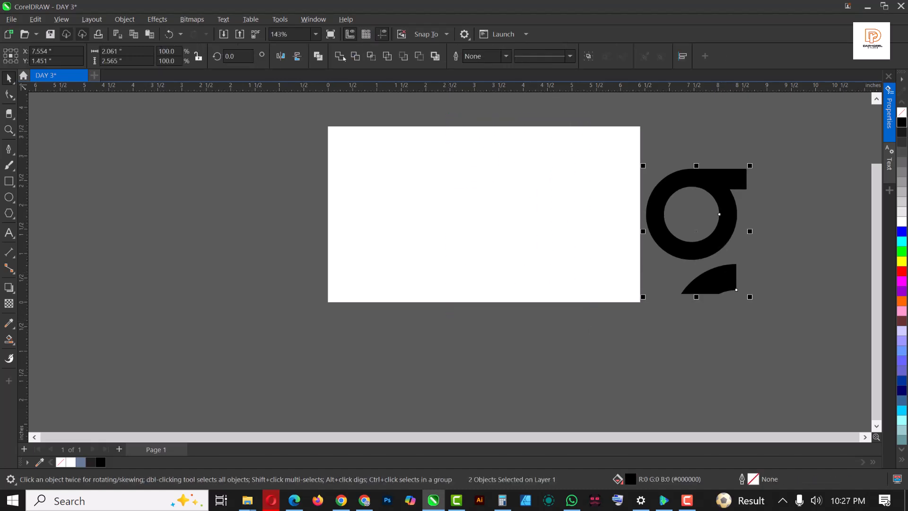
pyautogui.hotkey('ctrl', 'l')
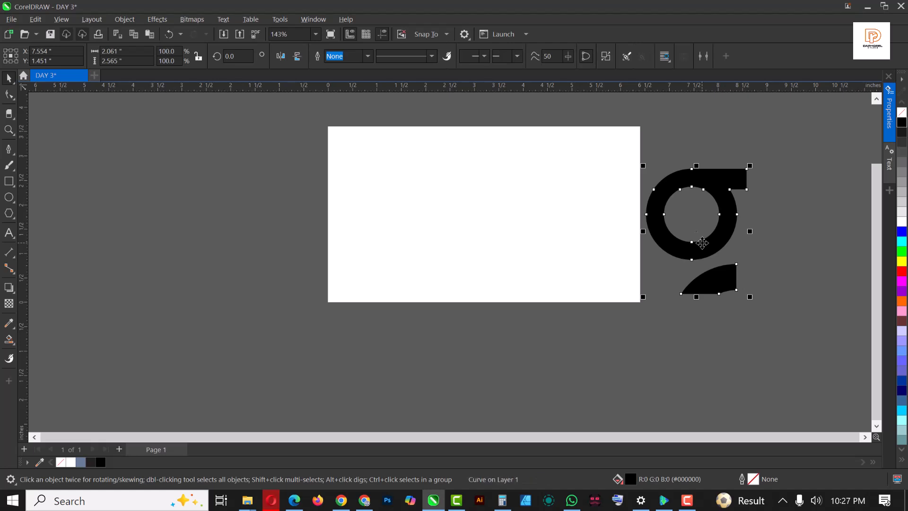
pyautogui.press('p')
pyautogui.moveTo(537, 149); pyautogui.dragTo(516, 175)
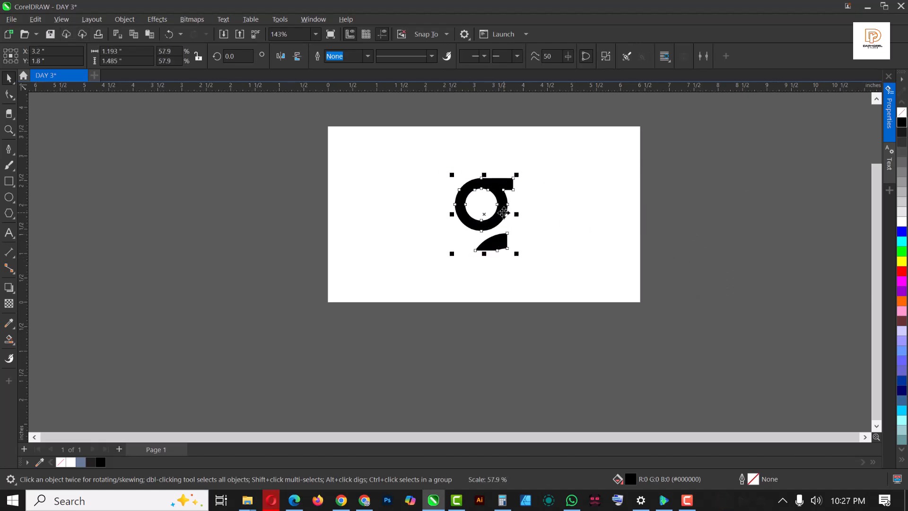
pyautogui.moveTo(499, 234); pyautogui.dragTo(478, 258)
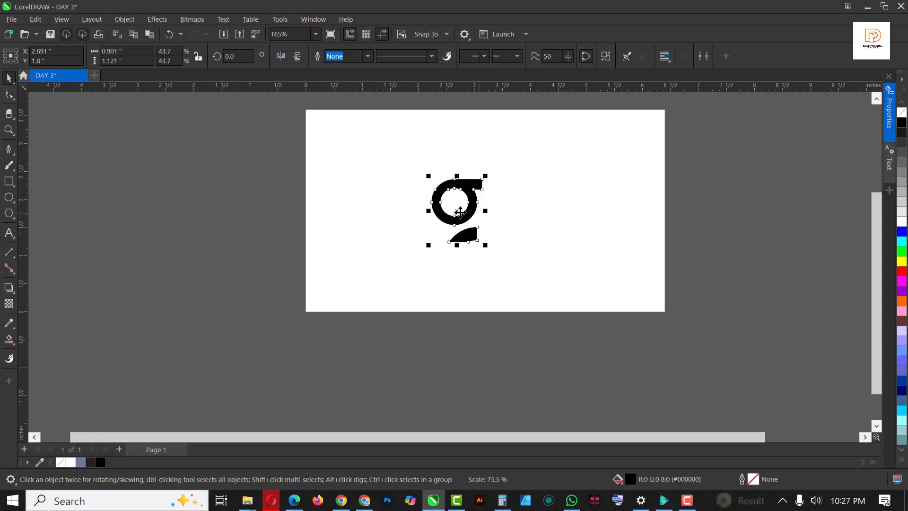
# Add the artistic text "Gentry" to the right of the g mark
pyautogui.scroll(6, 477, 258)
pyautogui.scroll(-2, 474, 258)
pyautogui.scroll(-3, 474, 258)
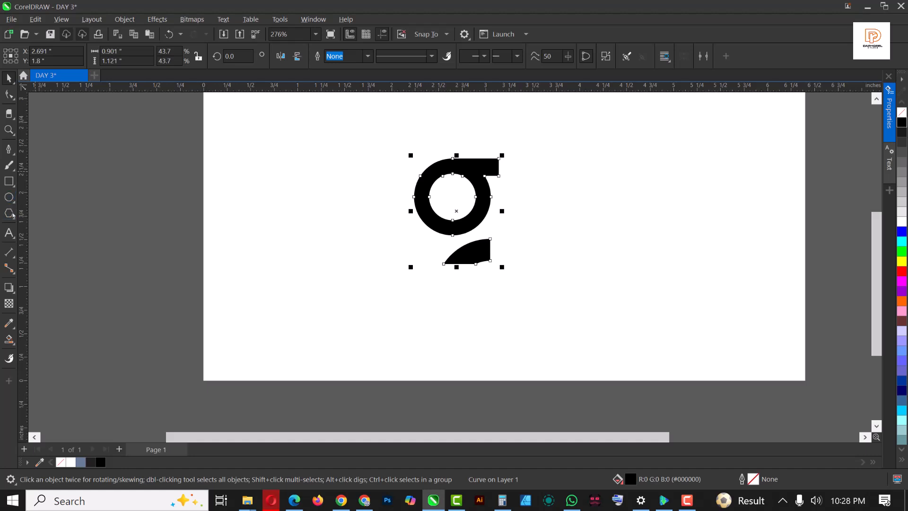
pyautogui.click(13, 235)
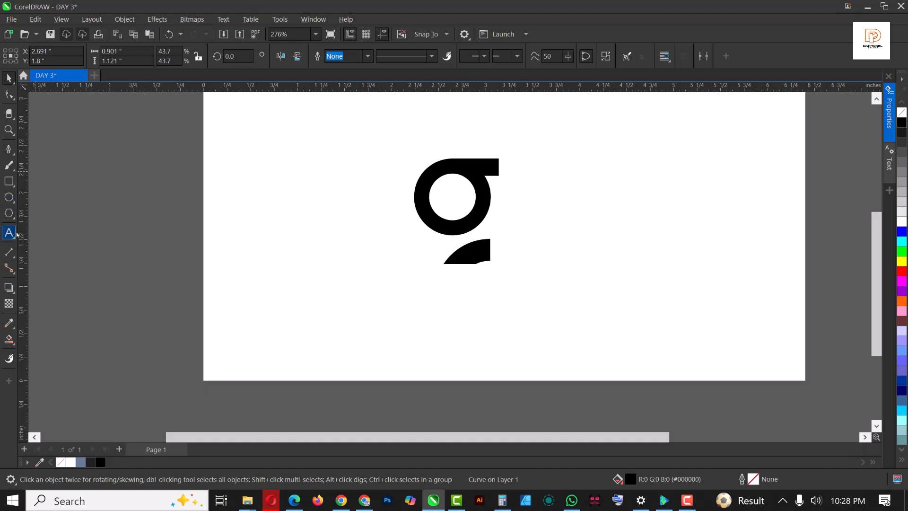
pyautogui.click(543, 274)
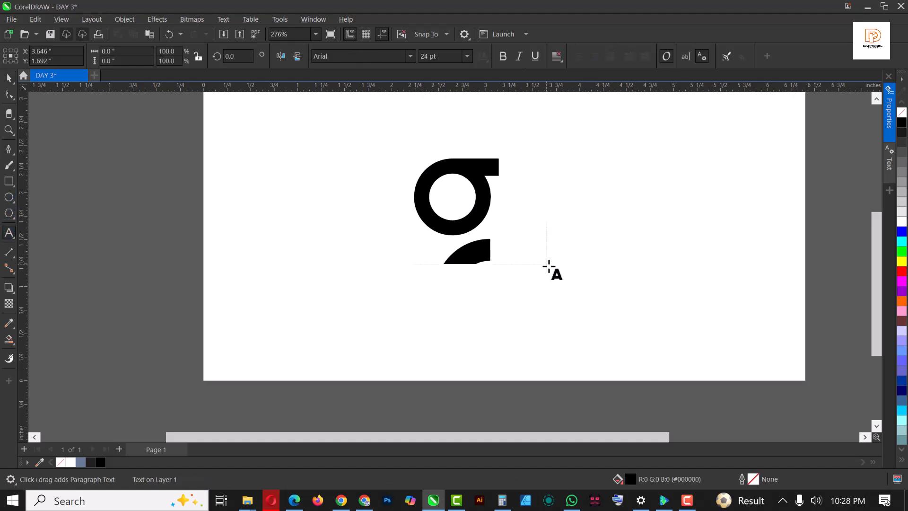
pyautogui.write('Ge')
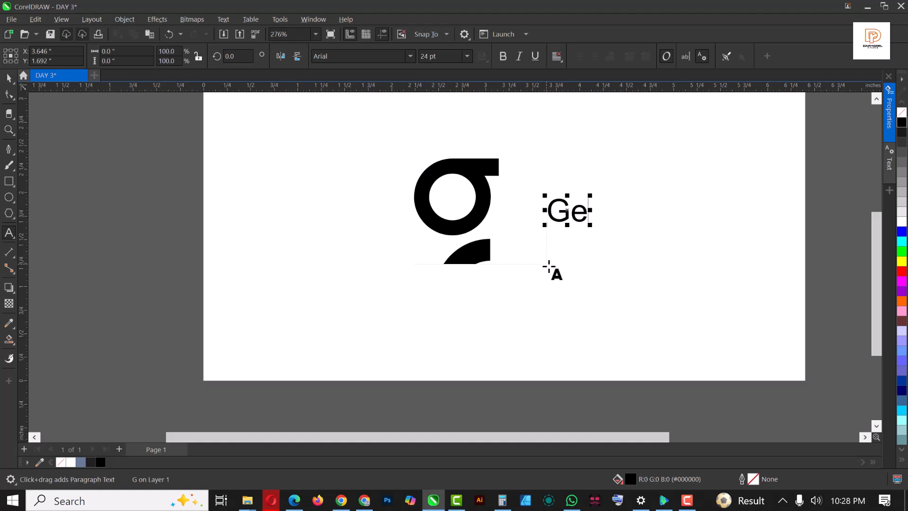
pyautogui.write('ntry')
pyautogui.hotkey('ctrl', 'space')
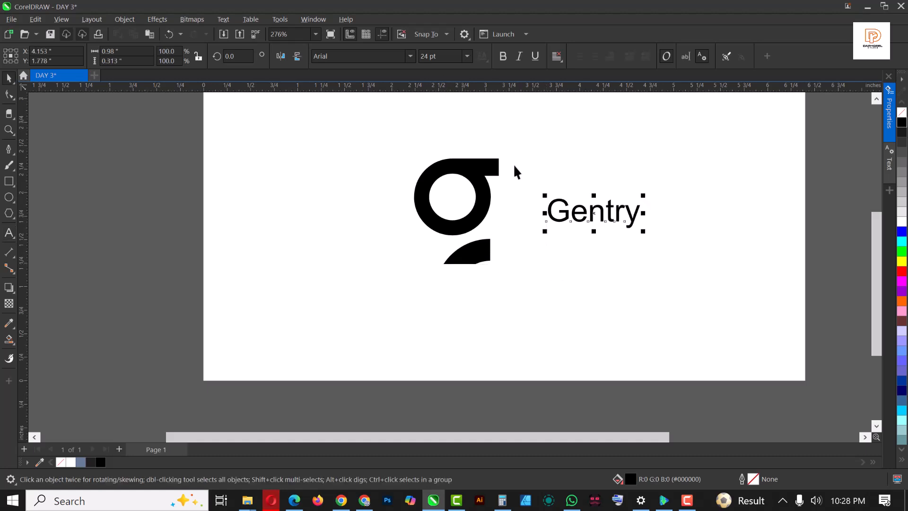
# Set the Gentry text to Galano Grotesque Alt Bold, enlarge it to about 59.8 pt, and place it close beside the mark
pyautogui.click(413, 56)
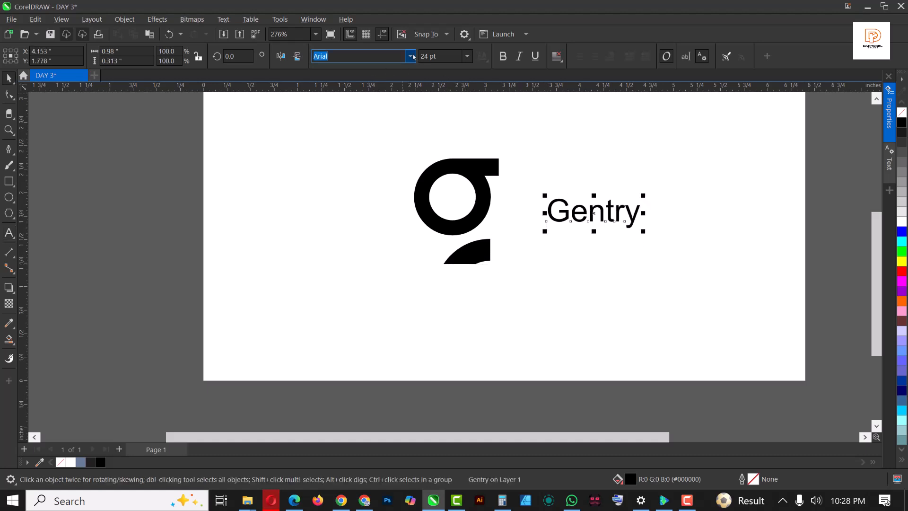
pyautogui.click(410, 57)
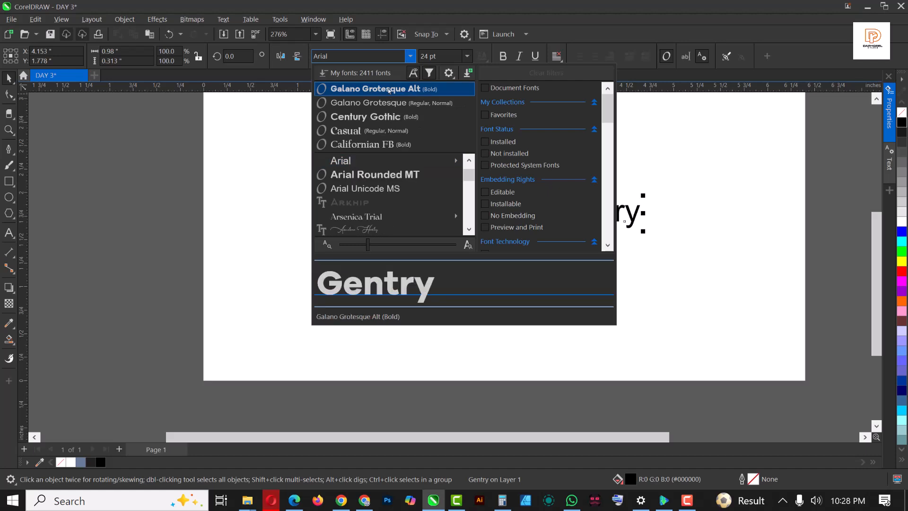
pyautogui.click(574, 247)
pyautogui.moveTo(658, 231); pyautogui.dragTo(795, 308)
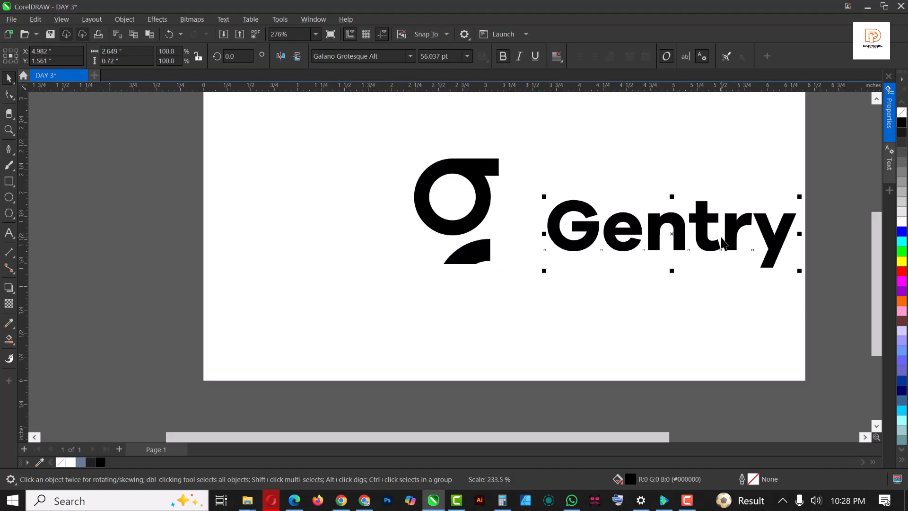
pyautogui.moveTo(544, 196); pyautogui.dragTo(527, 183)
pyautogui.moveTo(669, 226); pyautogui.dragTo(648, 217)
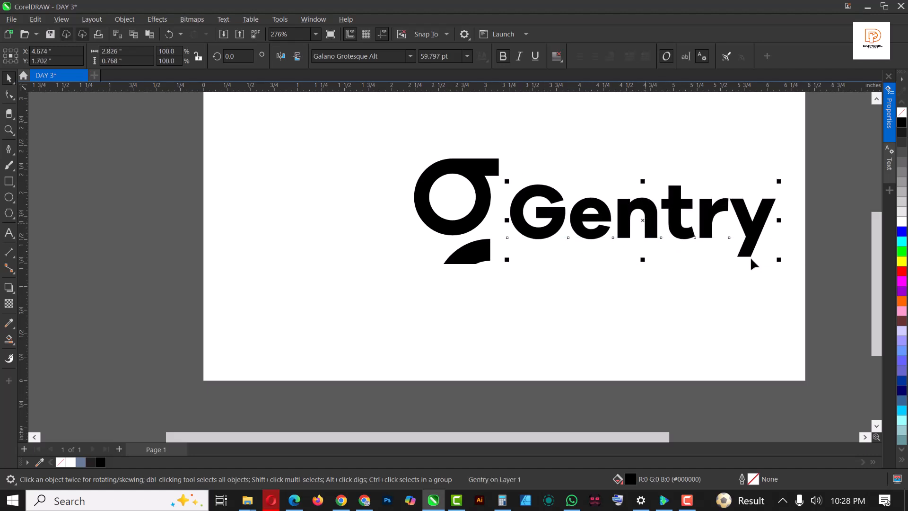
# Tighten the letter spacing of the Gentry text slightly and move the word closer to the g mark
pyautogui.press('F10')
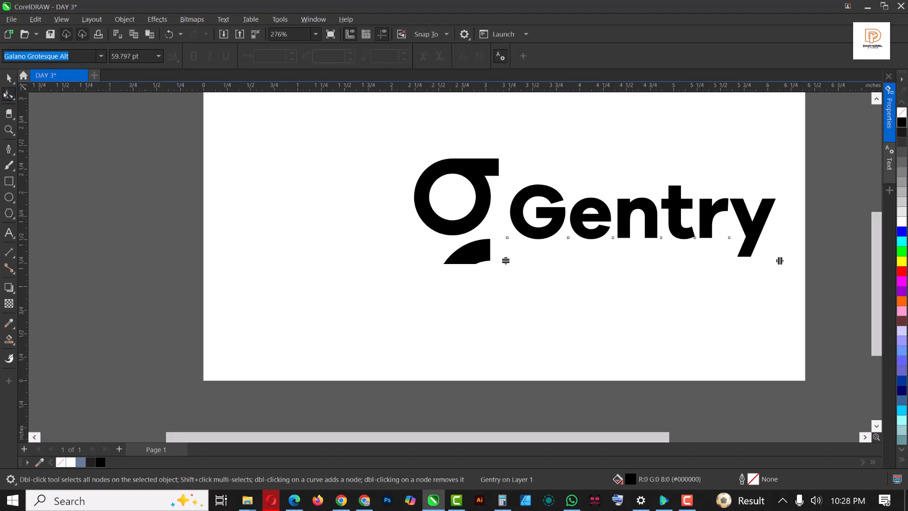
pyautogui.moveTo(780, 263); pyautogui.dragTo(769, 262)
pyautogui.press('space')
pyautogui.moveTo(651, 210); pyautogui.dragTo(639, 211)
pyautogui.moveTo(756, 182); pyautogui.dragTo(389, 314)
pyautogui.scroll(-2, 565, 178)
pyautogui.click(758, 156)
pyautogui.moveTo(618, 203); pyautogui.dragTo(593, 204)
pyautogui.click(537, 343)
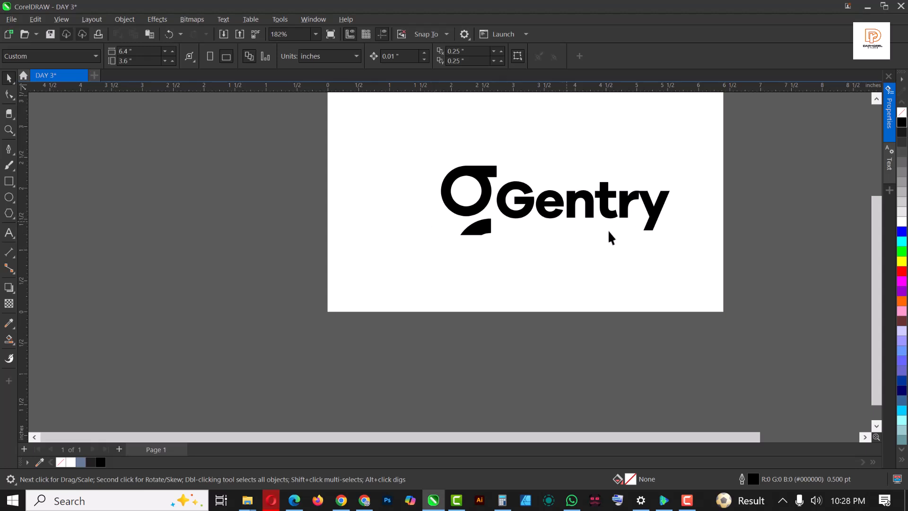
pyautogui.scroll(-3, 584, 217)
pyautogui.scroll(4, 528, 203)
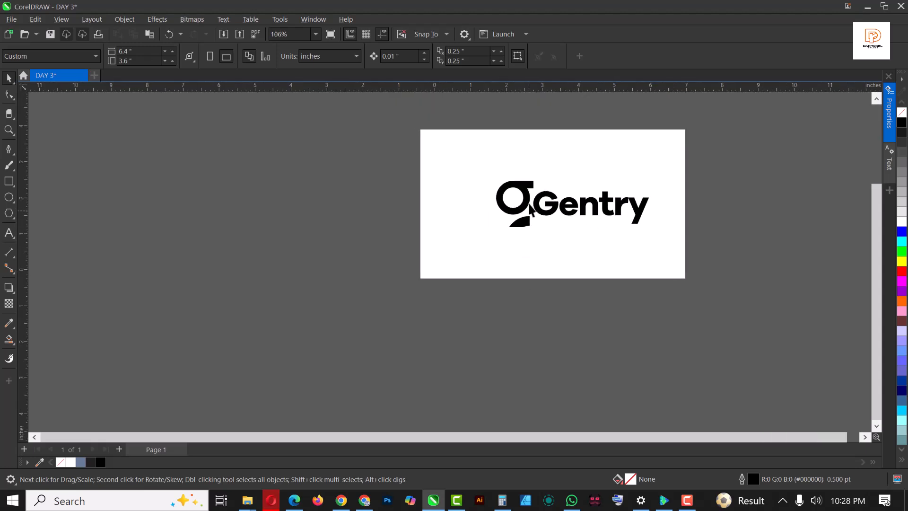
pyautogui.scroll(-1, 528, 203)
pyautogui.scroll(-1, 528, 203)
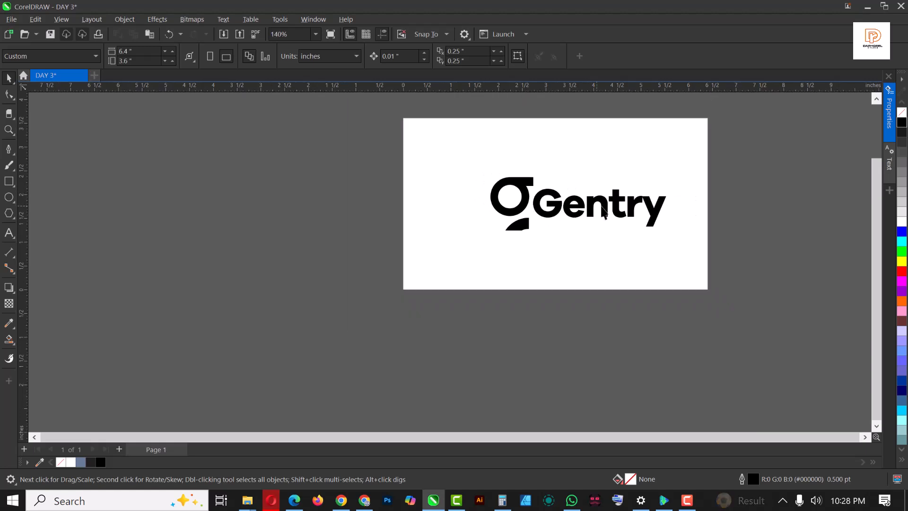
pyautogui.scroll(3, 539, 208)
pyautogui.scroll(-1, 552, 215)
pyautogui.scroll(-2, 552, 215)
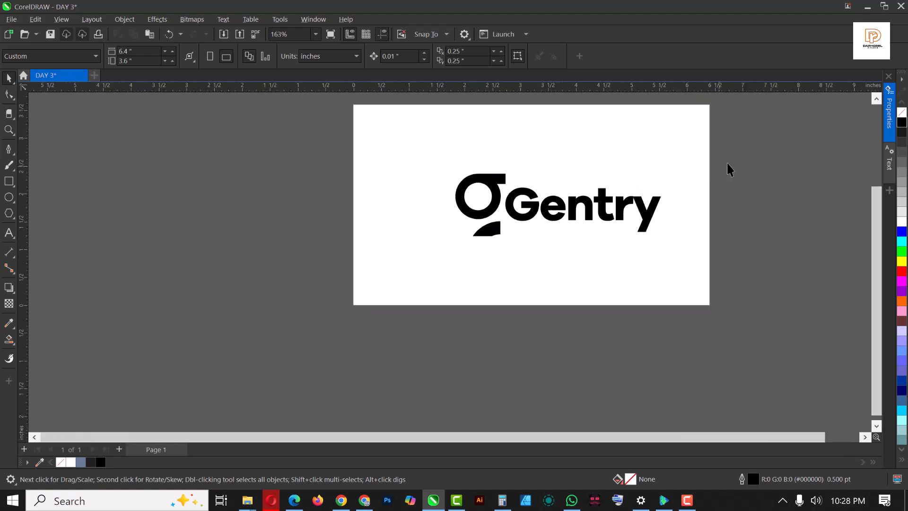
# Group the g mark with the Gentry text, centre the group on the page, and fill it with white
pyautogui.moveTo(760, 148); pyautogui.dragTo(381, 270)
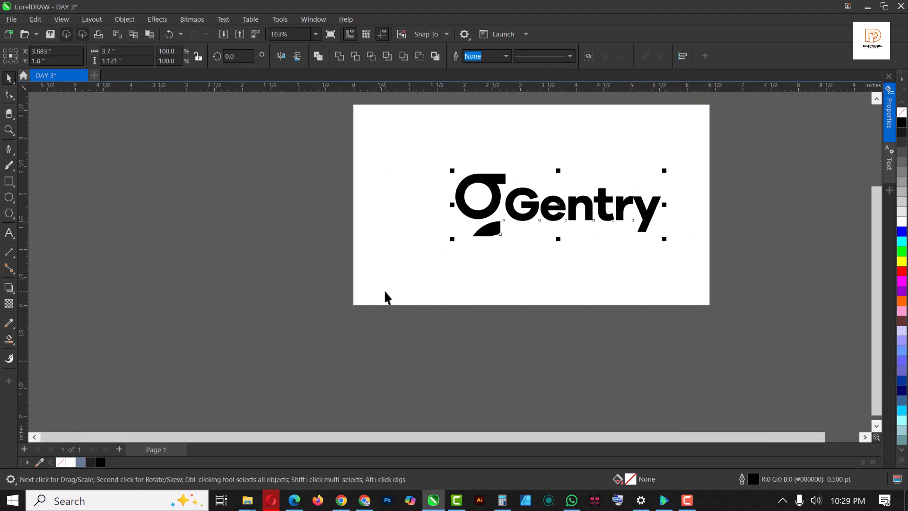
pyautogui.hotkey('ctrl', 'g')
pyautogui.press('p')
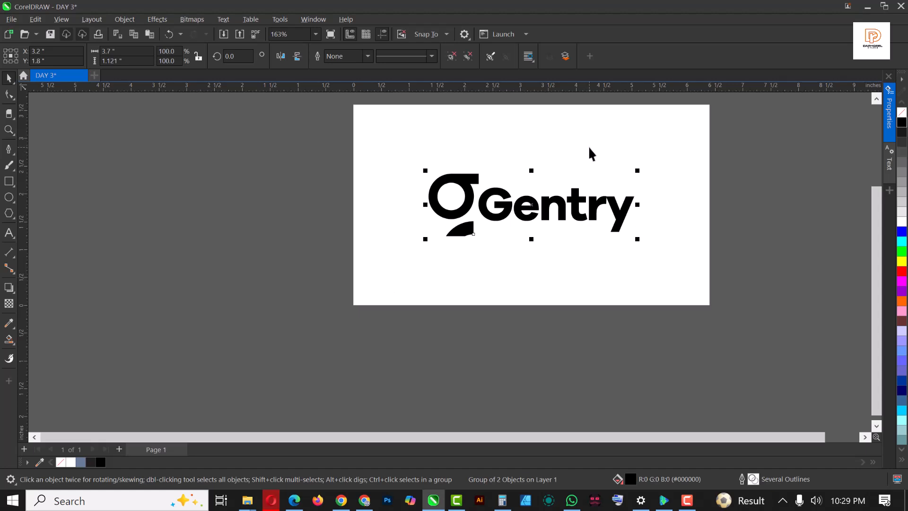
pyautogui.click(902, 222)
# Unlock the page-sized background rectangle and fill it with black
pyautogui.click(577, 111)
pyautogui.rightClick(581, 113)
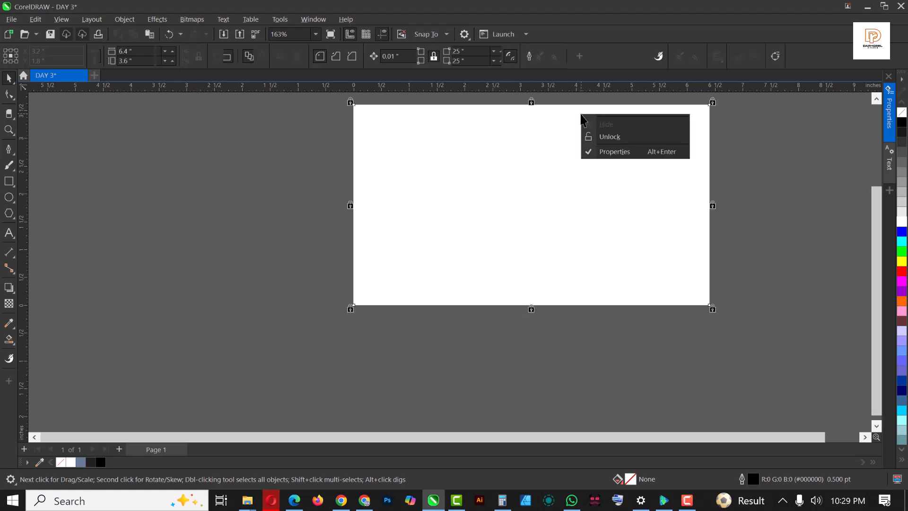
pyautogui.click(609, 137)
pyautogui.click(609, 126)
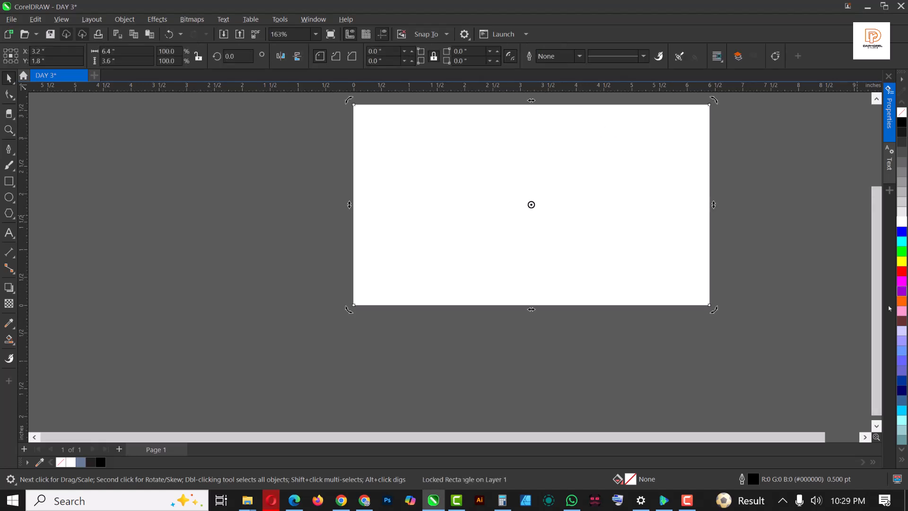
pyautogui.click(903, 122)
pyautogui.press('Escape')
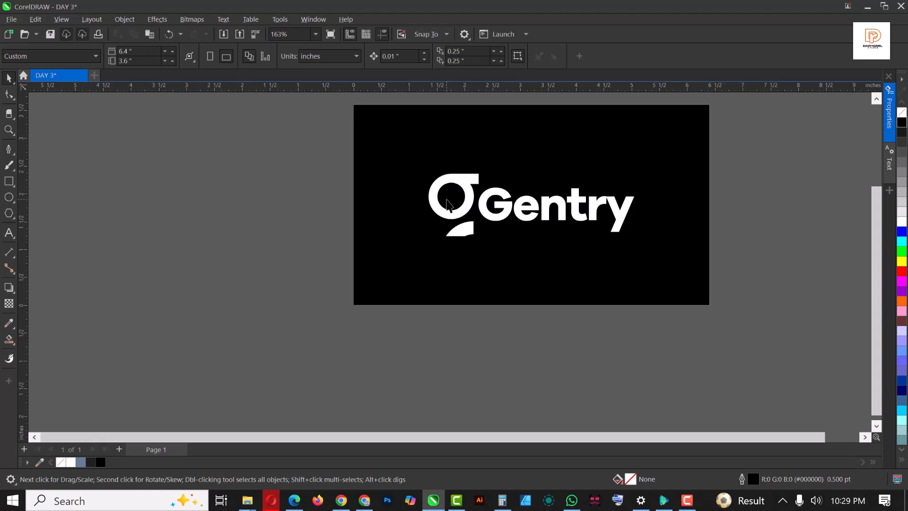
pyautogui.hotkey('shift', 'F4')
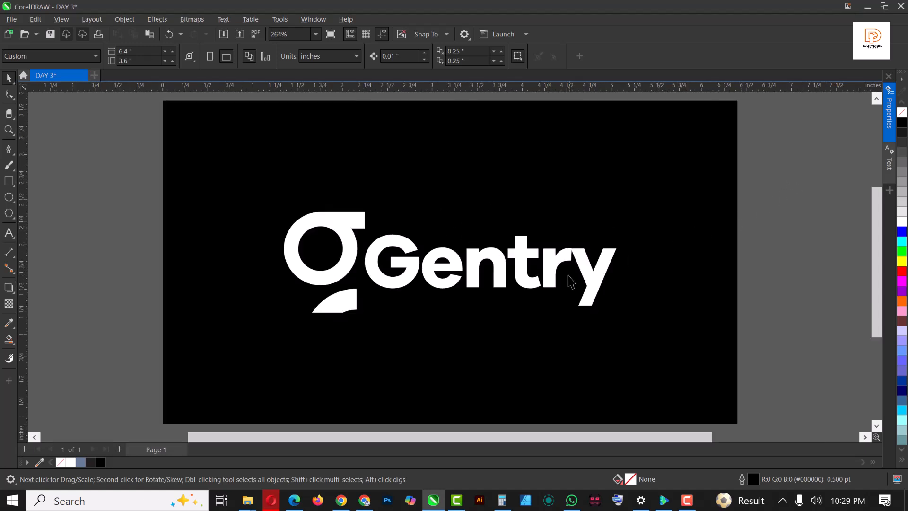
pyautogui.click(508, 266)
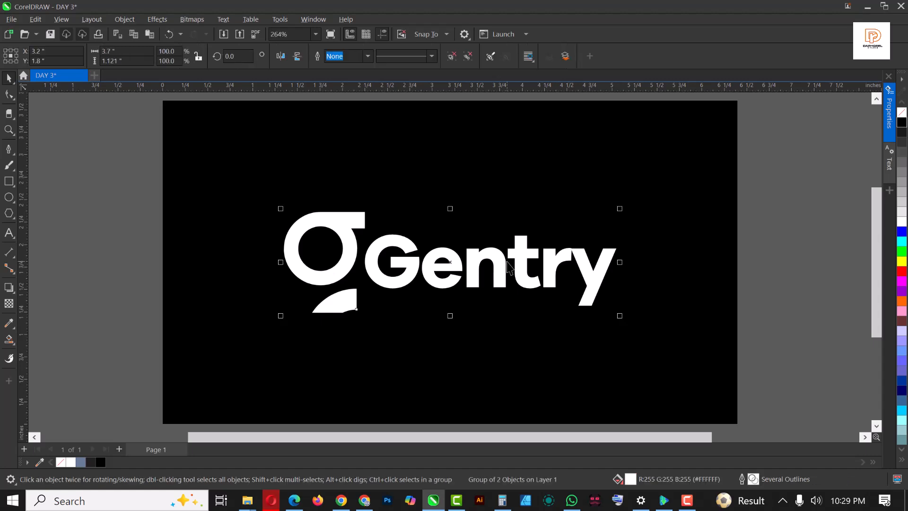